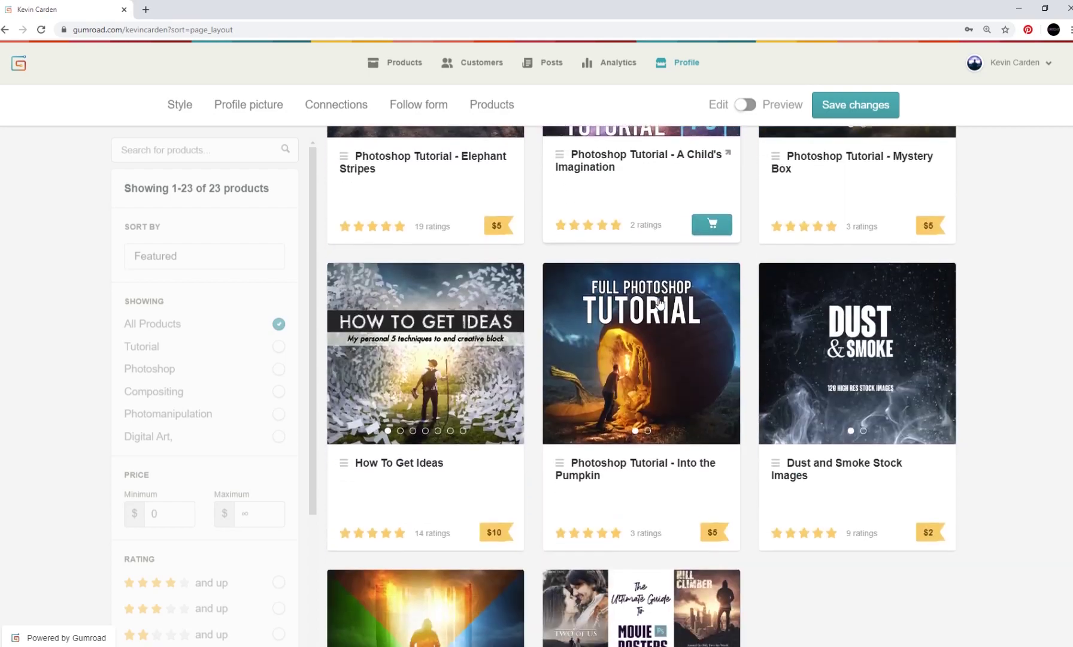
# - Switch from the browser to Photoshop and move the Layers panel clear of the burning book
pyautogui.click(1020, 8)
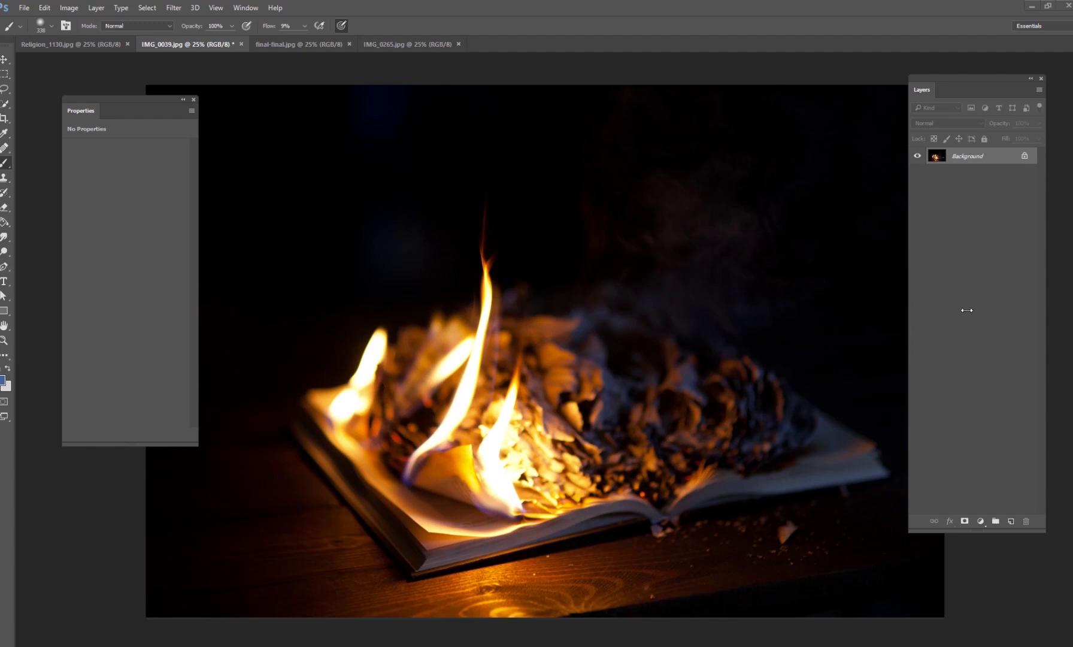
pyautogui.moveTo(955, 79); pyautogui.dragTo(968, 76)
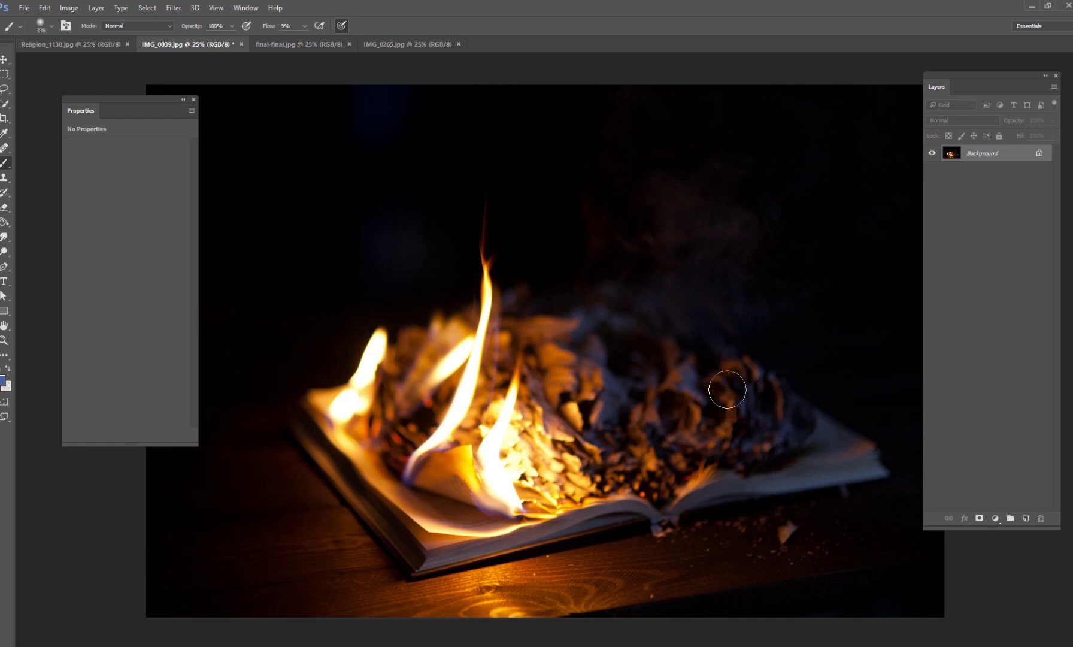
pyautogui.moveTo(965, 76)
pyautogui.mouseDown()
pyautogui.moveTo(951, 176)
pyautogui.moveTo(958, 162)
pyautogui.mouseUp()
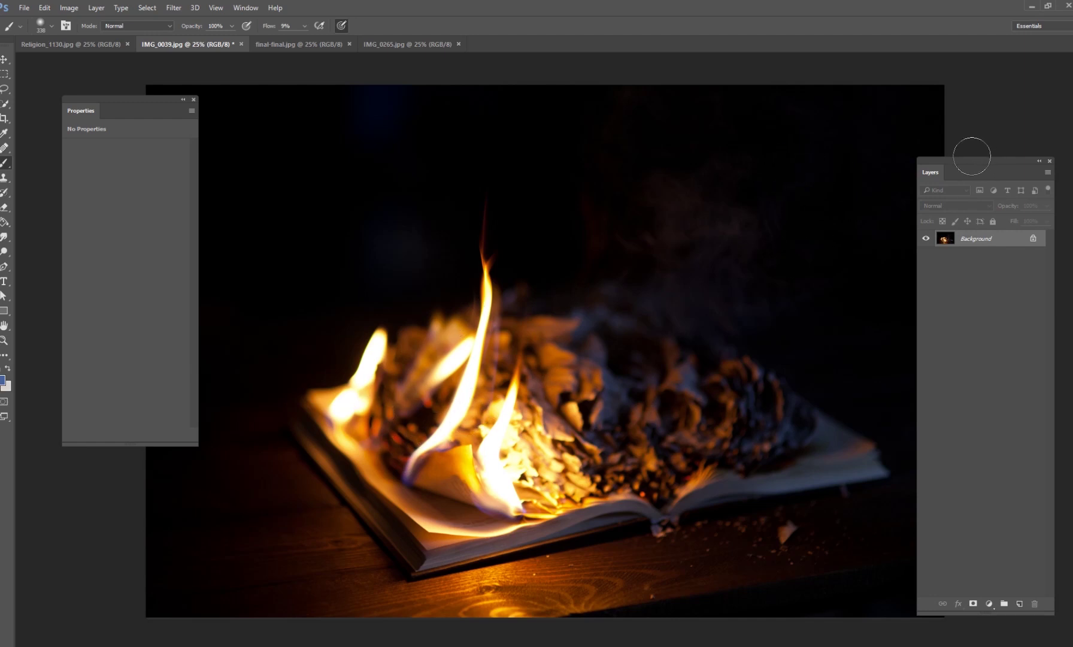
pyautogui.moveTo(972, 160); pyautogui.dragTo(985, 97)
# - Add a new layer, then sample the smoky blue of the burnt pages and adjust the foreground color to #263249
pyautogui.click(1031, 540)
pyautogui.keyDown('alt'); pyautogui.click(690, 382); pyautogui.keyUp('alt')
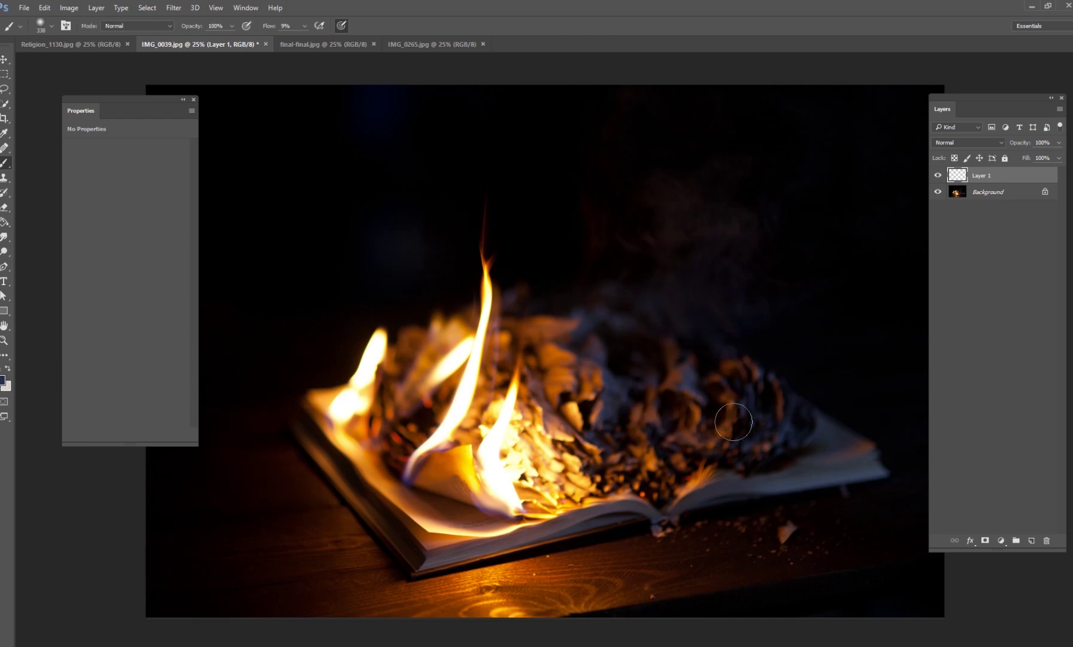
pyautogui.keyDown('alt'); pyautogui.click(690, 380); pyautogui.keyUp('alt')
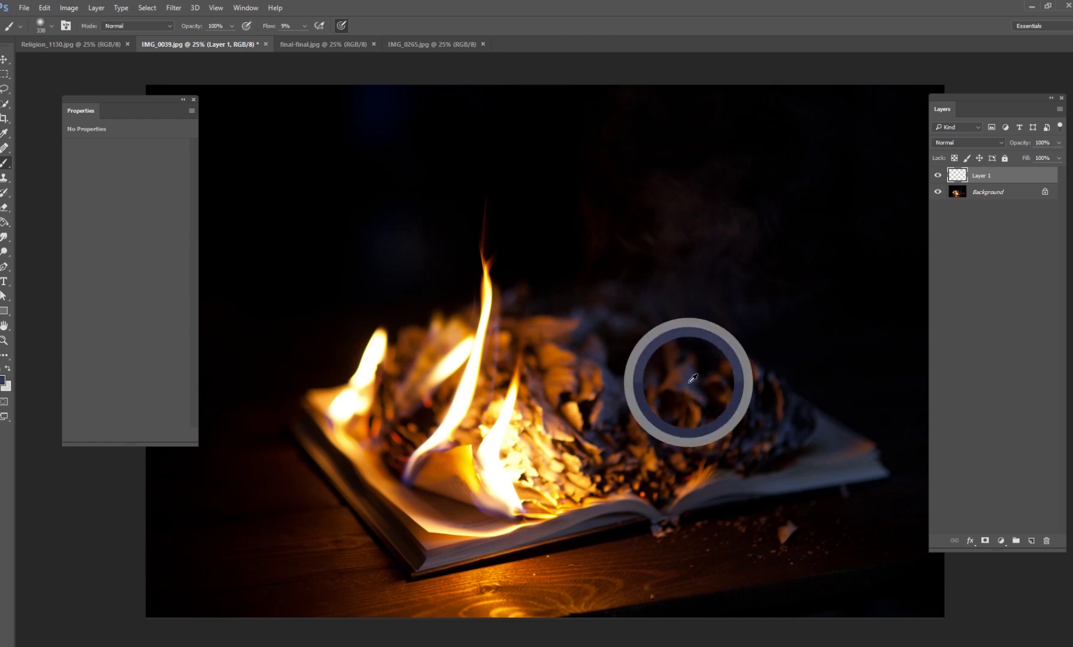
pyautogui.click(5, 381)
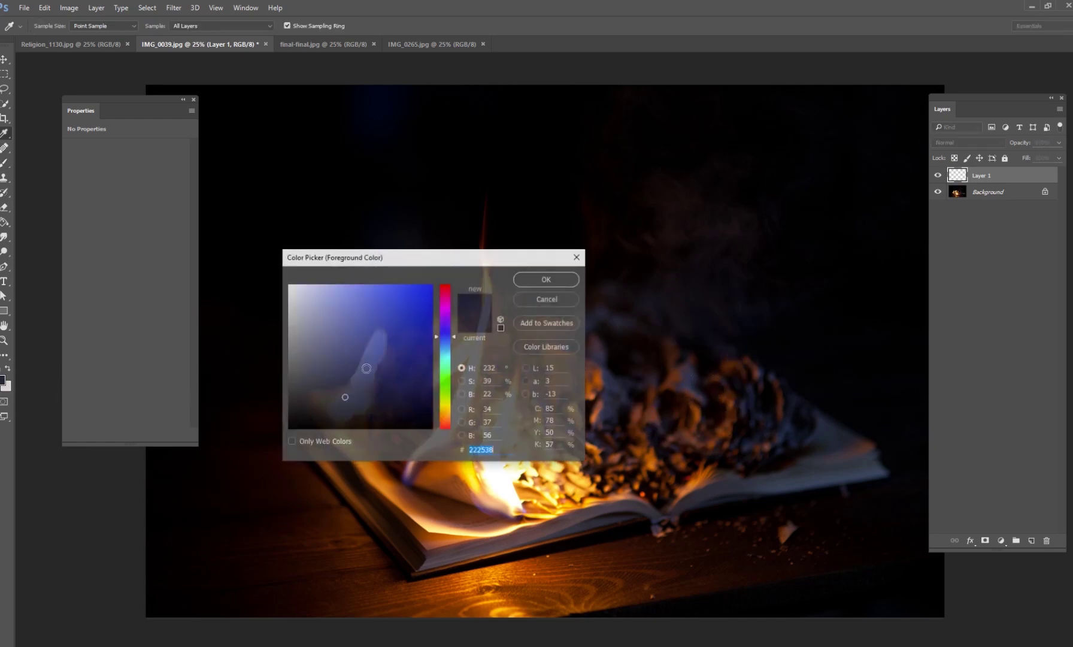
pyautogui.click(358, 390)
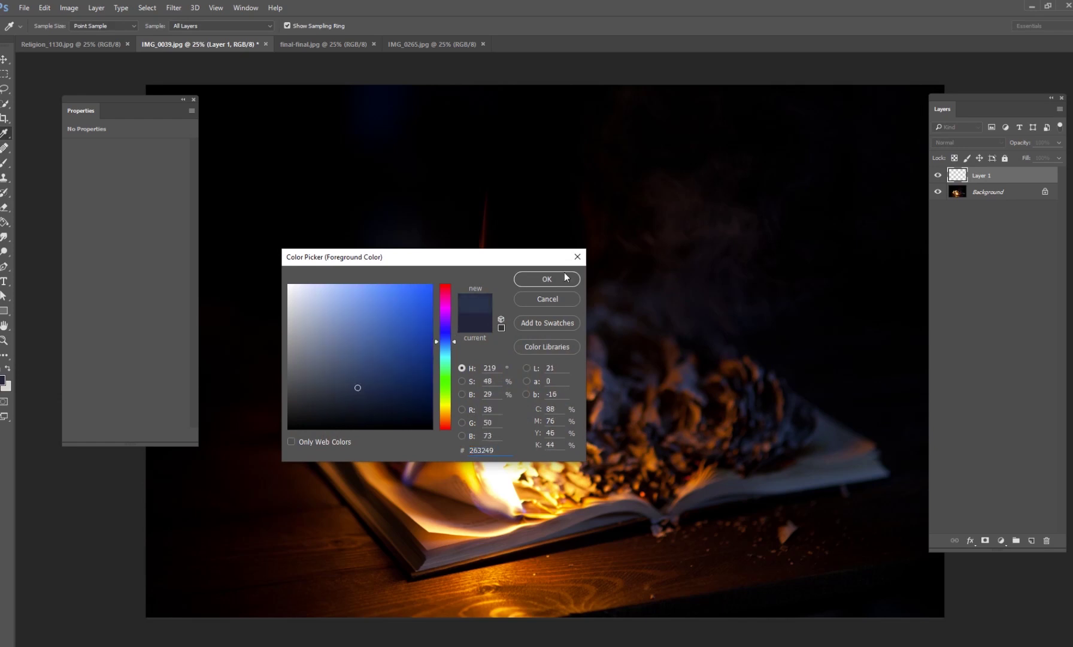
pyautogui.click(565, 273)
# - Paint blue haze with a very large soft brush over the book's right side and the background behind it, and blend the layer with Screen
pyautogui.rightClick(599, 253)
pyautogui.moveTo(699, 285); pyautogui.dragTo(702, 284)
pyautogui.moveTo(714, 220)
pyautogui.mouseDown()
pyautogui.moveTo(755, 256)
pyautogui.moveTo(726, 402)
pyautogui.moveTo(788, 190)
pyautogui.moveTo(934, 431)
pyautogui.moveTo(675, 168)
pyautogui.moveTo(661, 383)
pyautogui.moveTo(673, 385)
pyautogui.mouseUp()
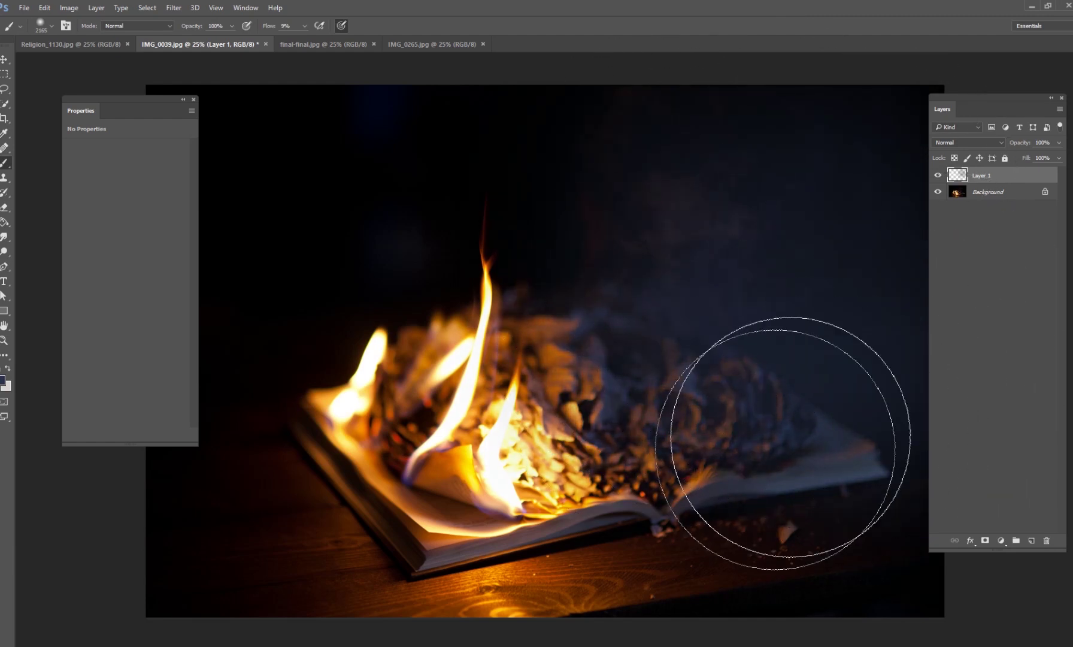
pyautogui.click(958, 143)
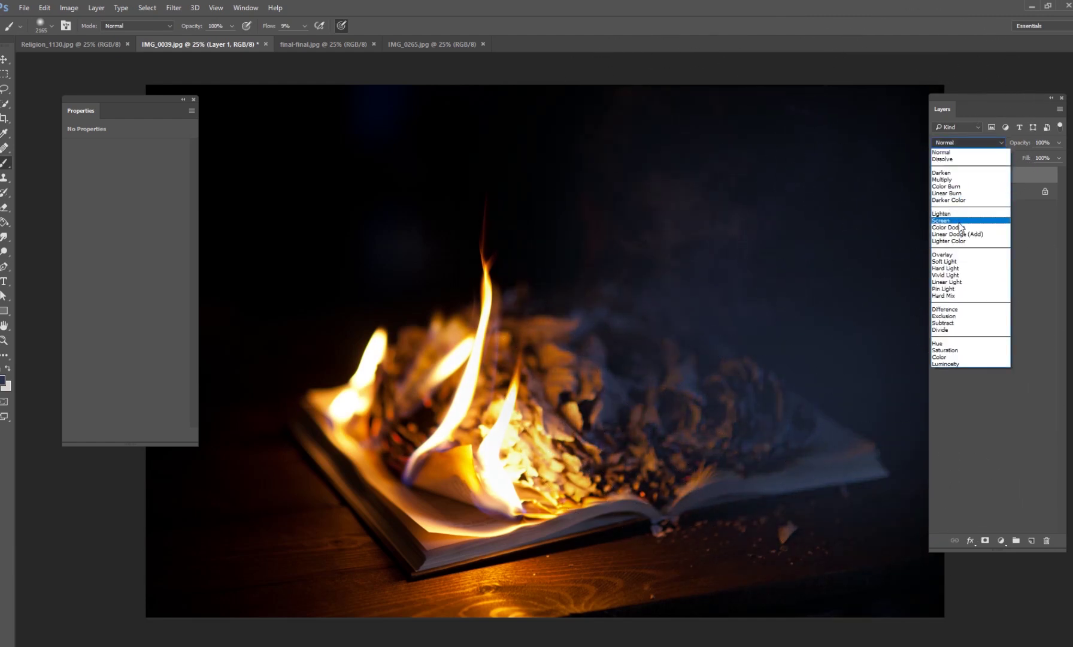
pyautogui.click(958, 220)
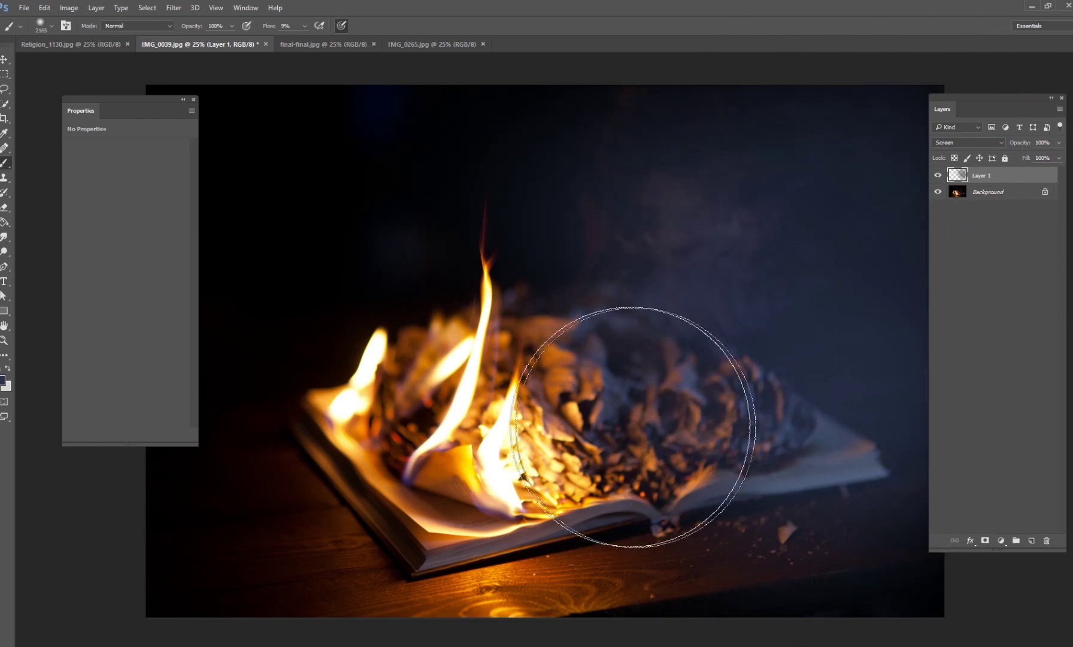
# - Compare the picture with and without the haze layer and set that layer's opacity to 83%
pyautogui.click(937, 175)
pyautogui.click(937, 175)
pyautogui.click(1059, 158)
pyautogui.moveTo(1058, 158); pyautogui.dragTo(1048, 156)
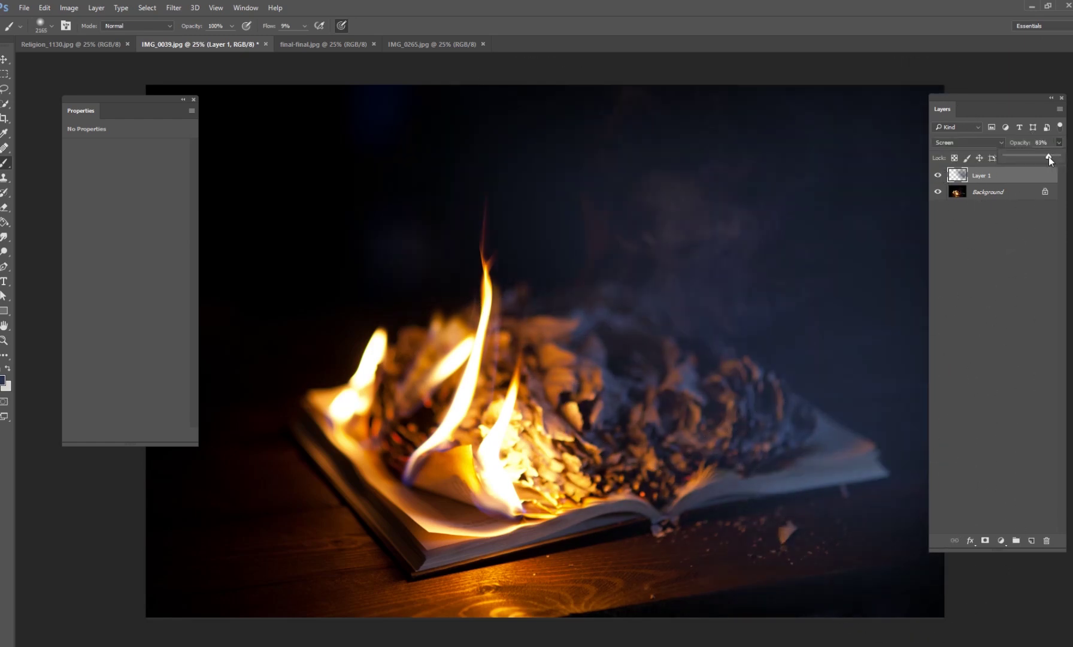
pyautogui.click(1001, 194)
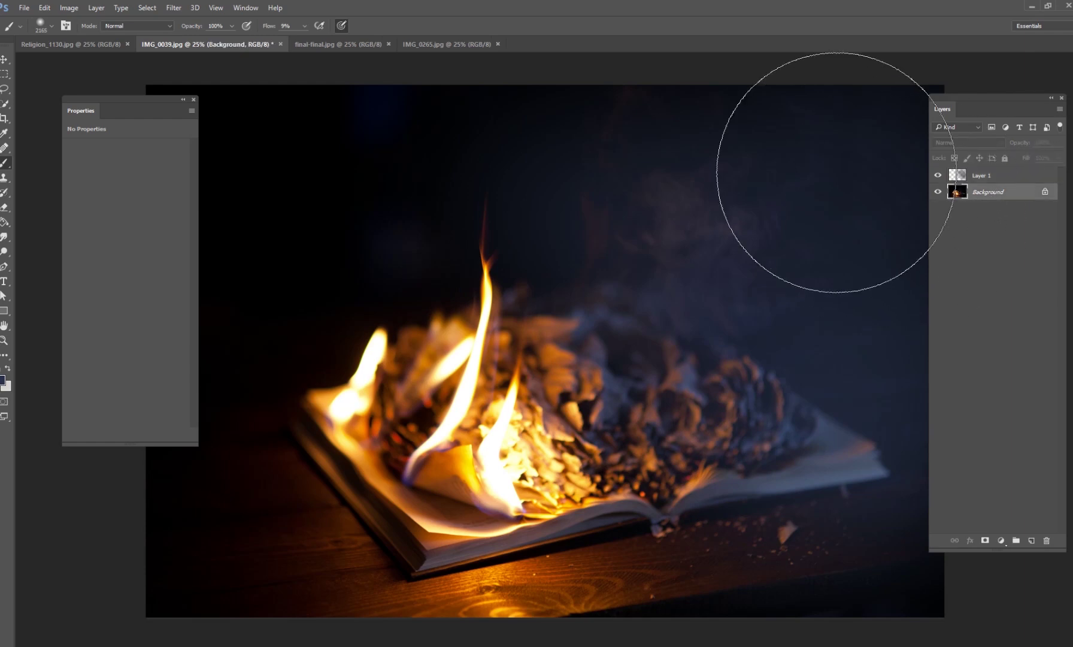
pyautogui.click(989, 177)
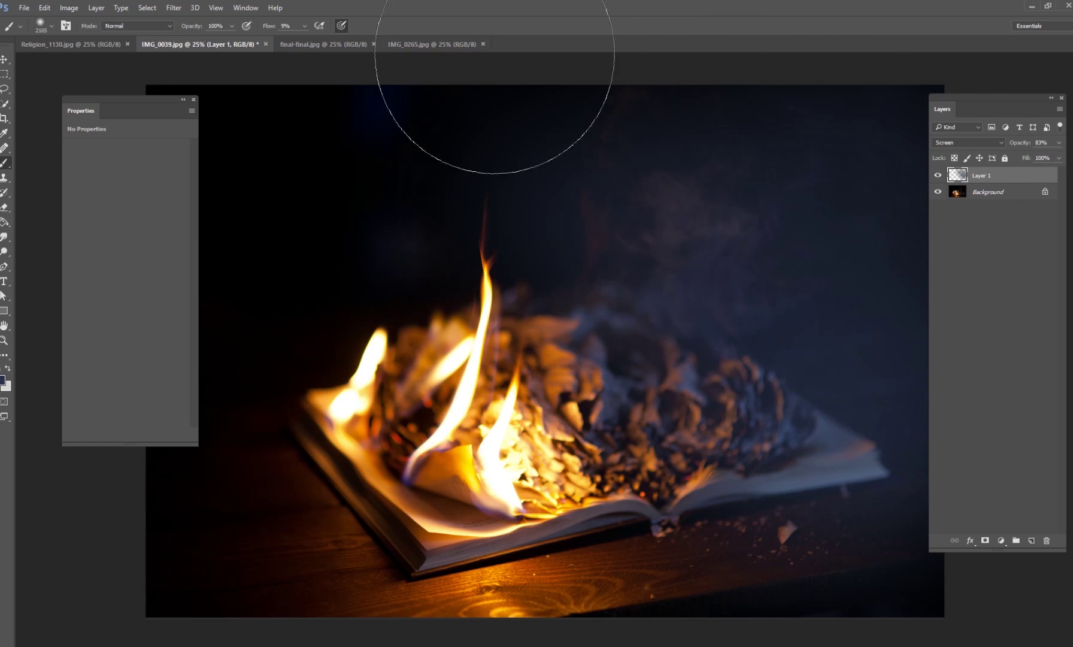
# - Lasso the rising sparks in IMG_0265.jpg and paste them as a new layer into IMG_0039.jpg
pyautogui.click(439, 42)
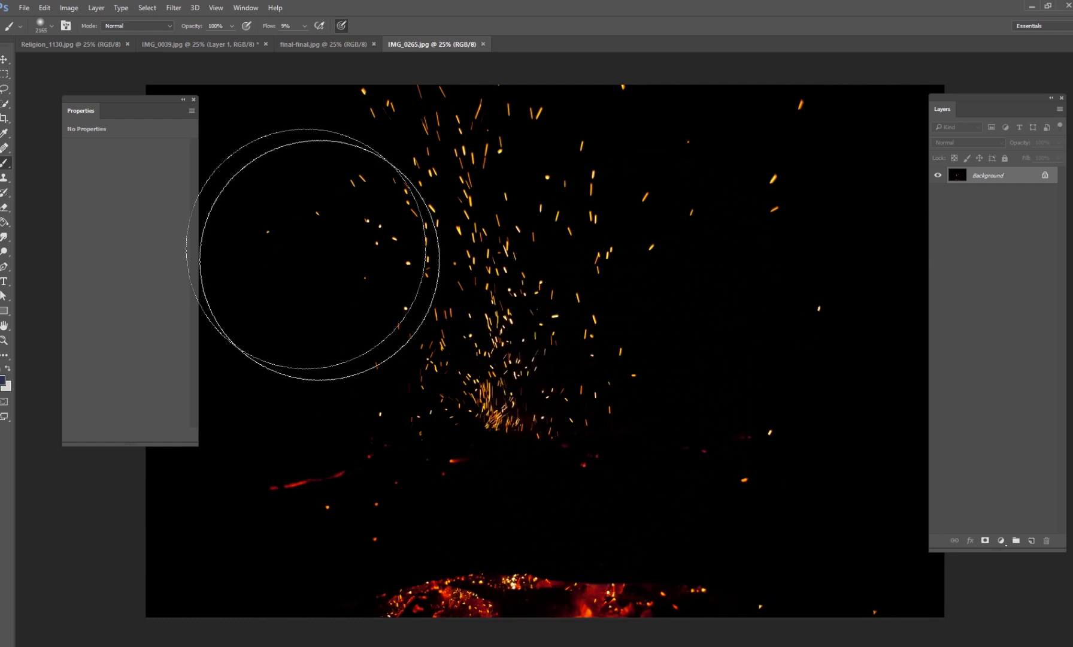
pyautogui.click(5, 90)
pyautogui.moveTo(287, 82)
pyautogui.mouseDown()
pyautogui.moveTo(255, 149)
pyautogui.moveTo(259, 282)
pyautogui.moveTo(248, 370)
pyautogui.moveTo(284, 460)
pyautogui.moveTo(541, 486)
pyautogui.moveTo(707, 445)
pyautogui.moveTo(815, 294)
pyautogui.moveTo(846, 129)
pyautogui.moveTo(574, 65)
pyautogui.mouseUp()
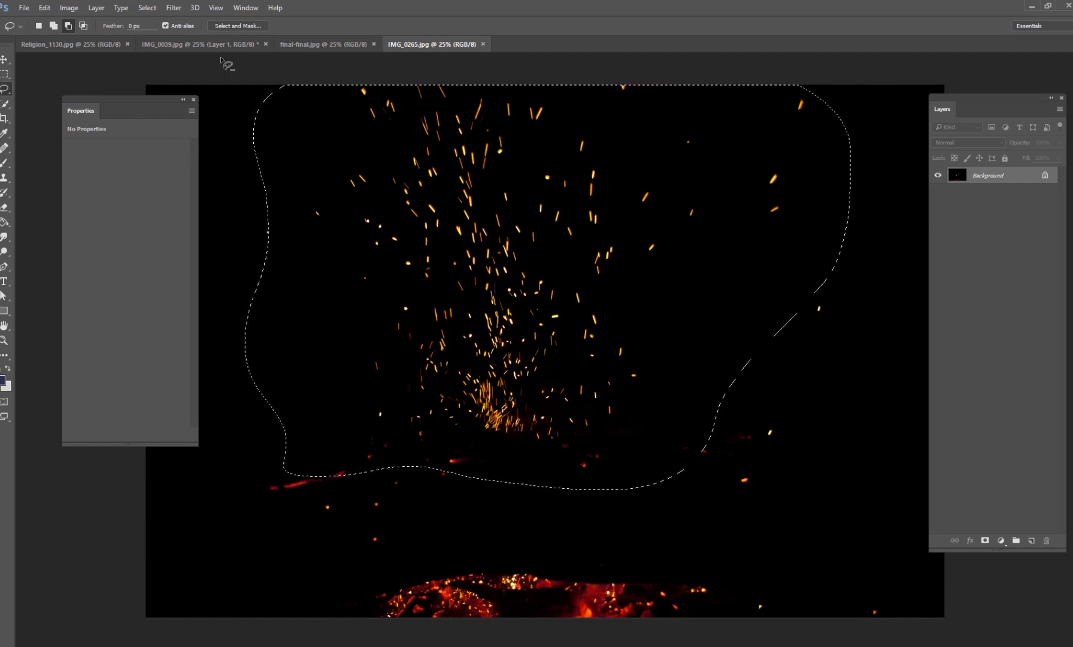
pyautogui.click(243, 44)
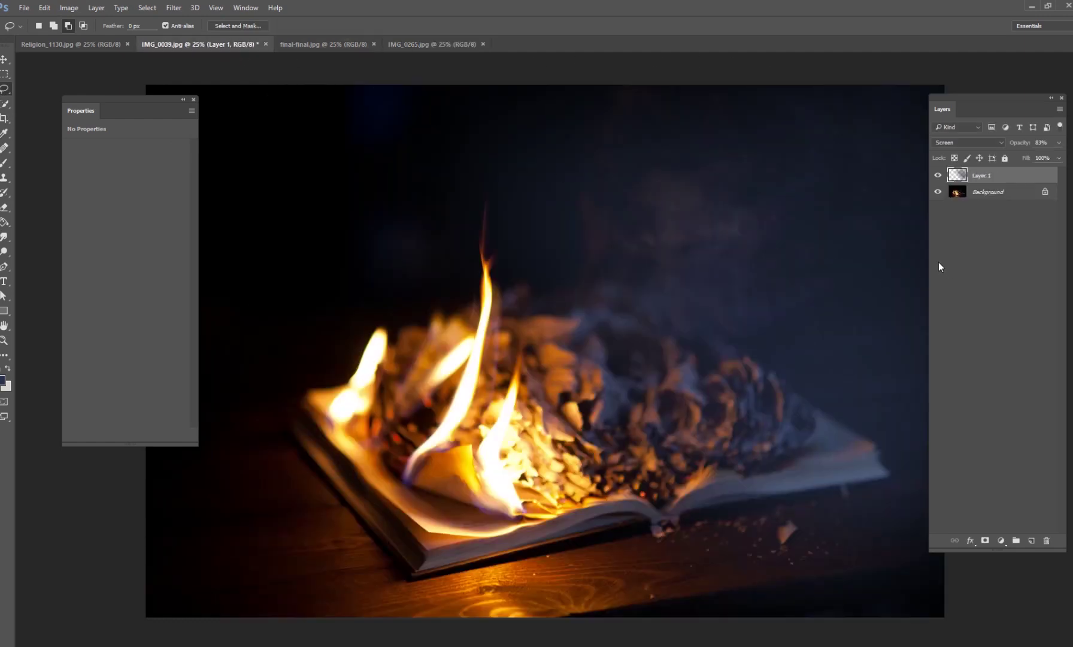
pyautogui.hotkey('ctrl', 'v')
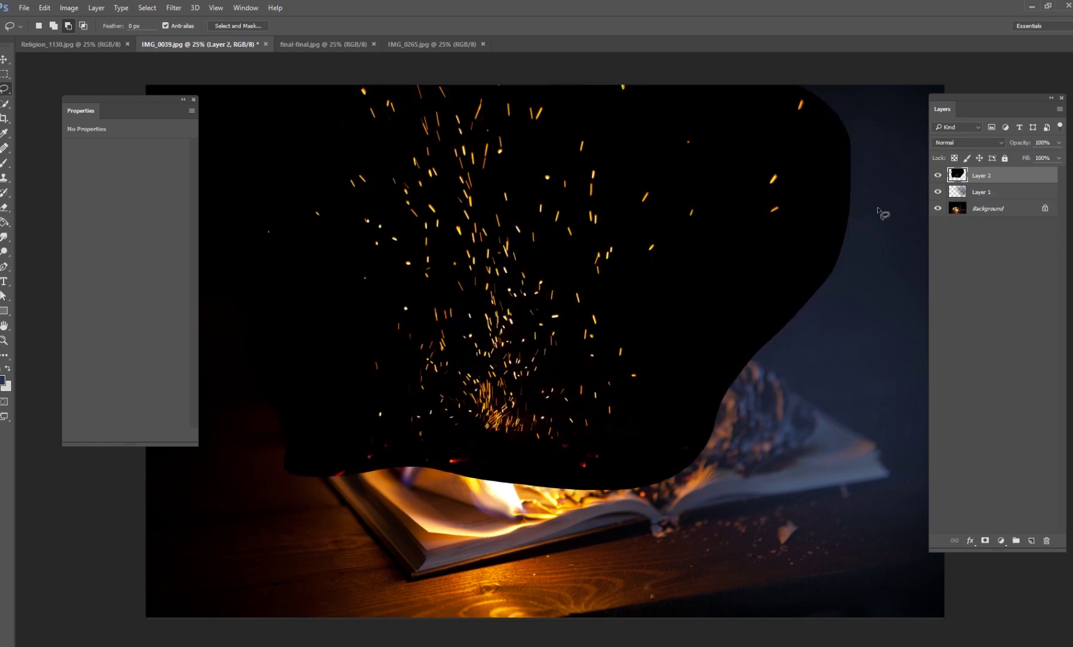
# - Set the pasted sparks layer to Screen and scale it to about 93.5% width and 96.6% height over the flames
pyautogui.click(966, 143)
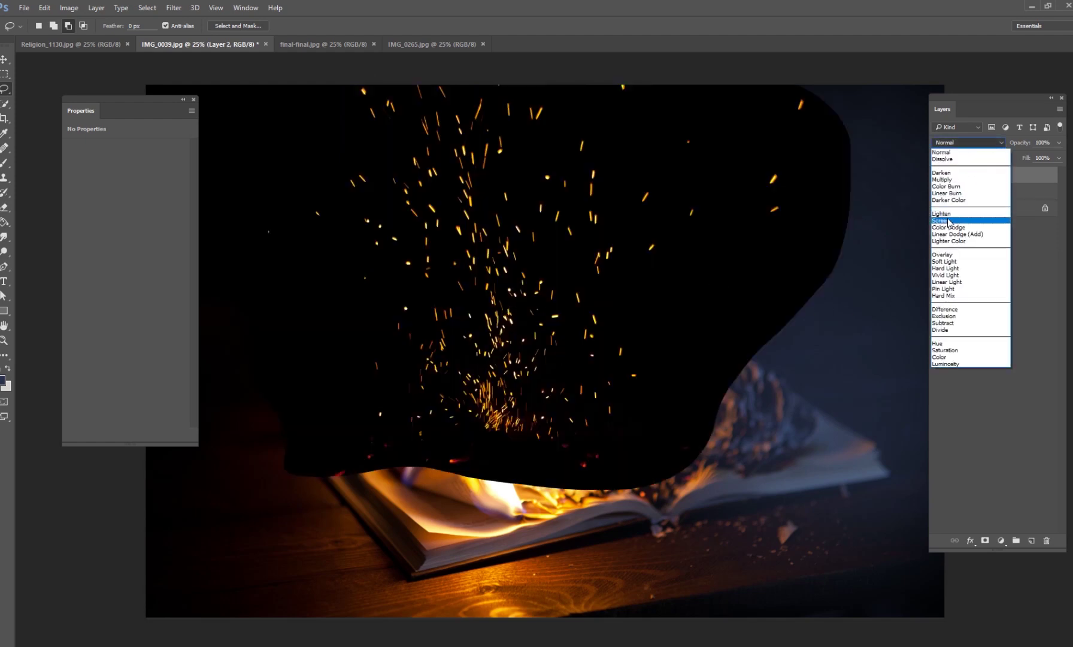
pyautogui.click(947, 221)
pyautogui.click(5, 59)
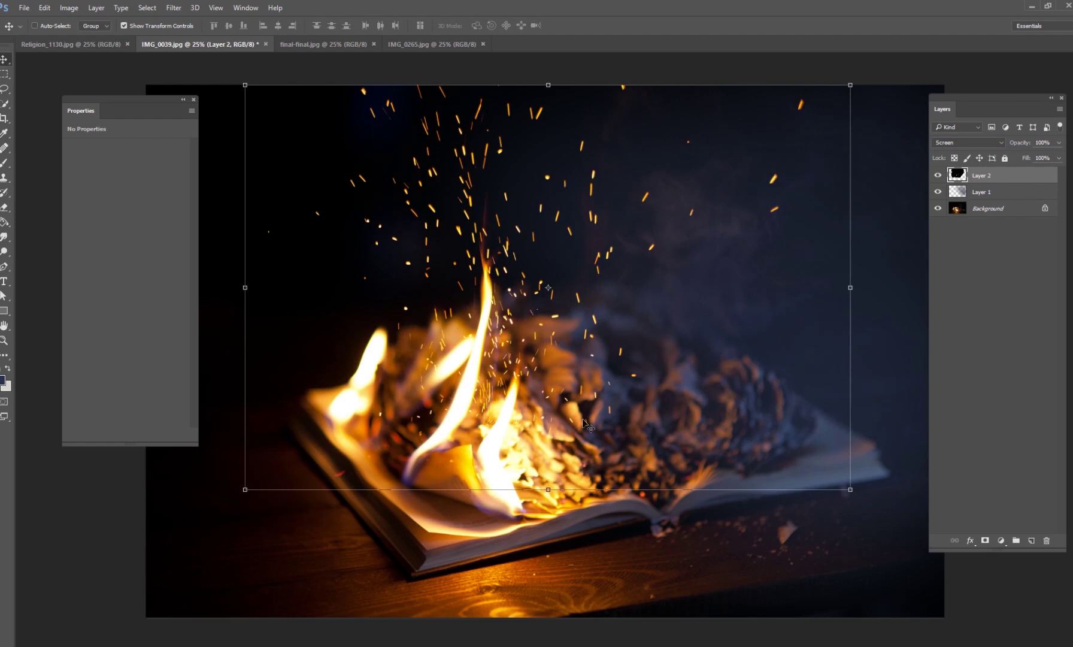
pyautogui.moveTo(850, 490); pyautogui.dragTo(792, 453)
pyautogui.moveTo(534, 99); pyautogui.dragTo(534, 84)
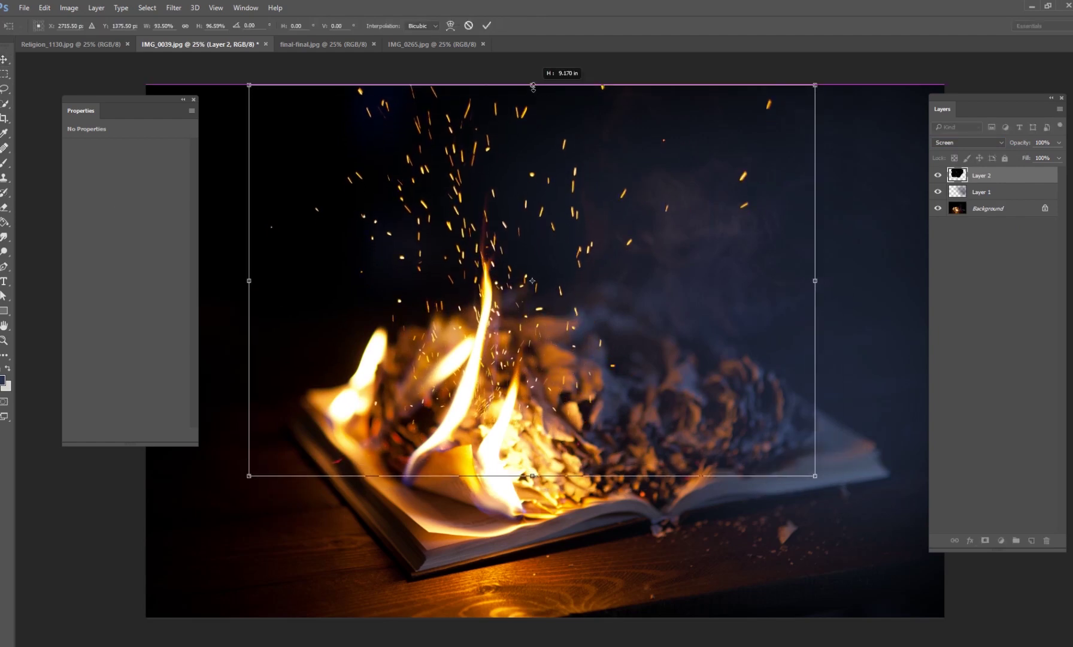
pyautogui.click(486, 25)
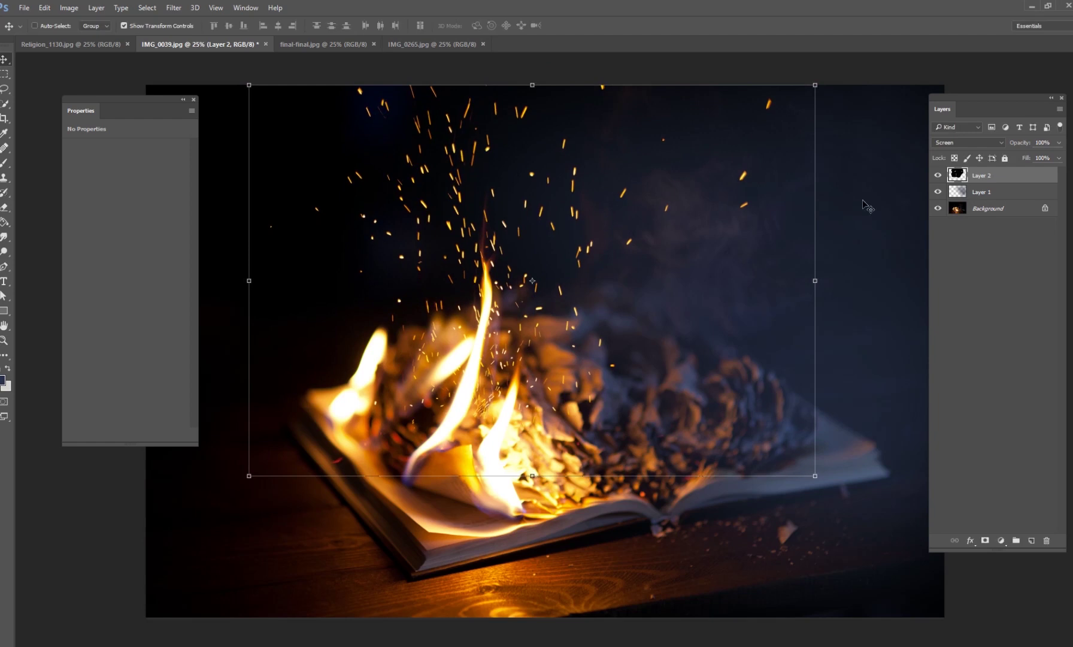
# - Toggle the sparks layer's visibility to compare the burning book with and without the sparks
pyautogui.click(985, 209)
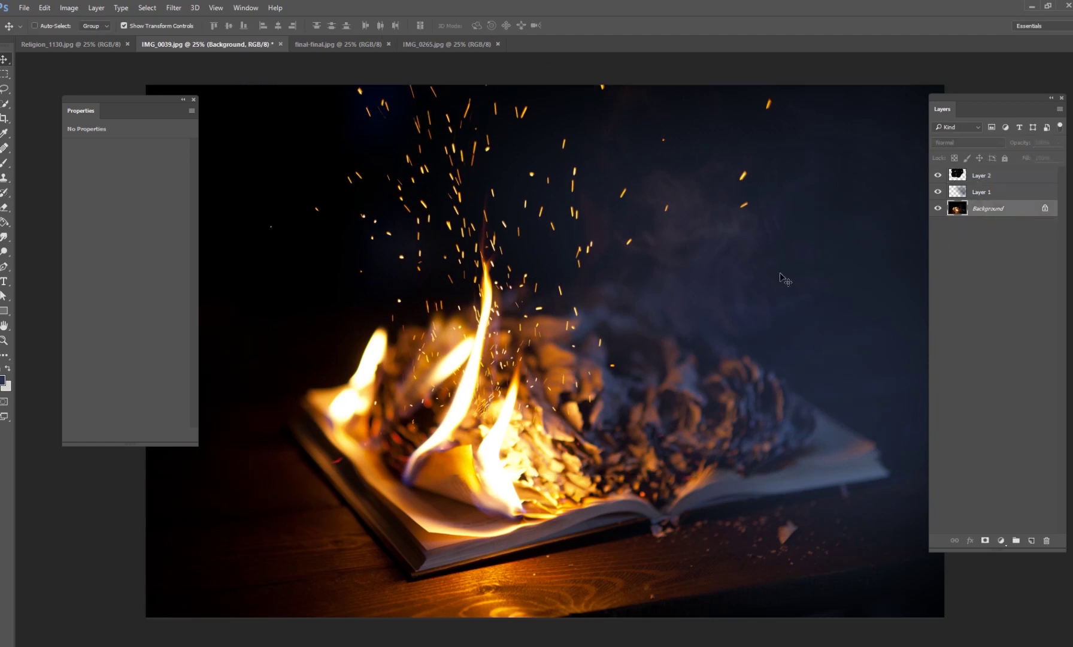
pyautogui.click(938, 191)
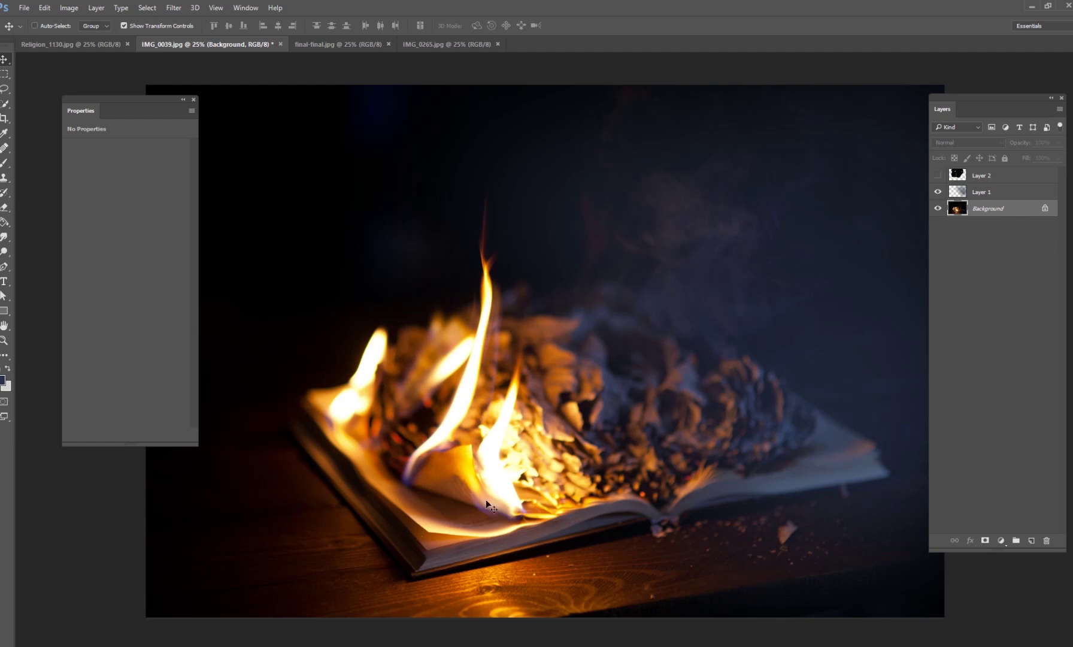
pyautogui.click(938, 176)
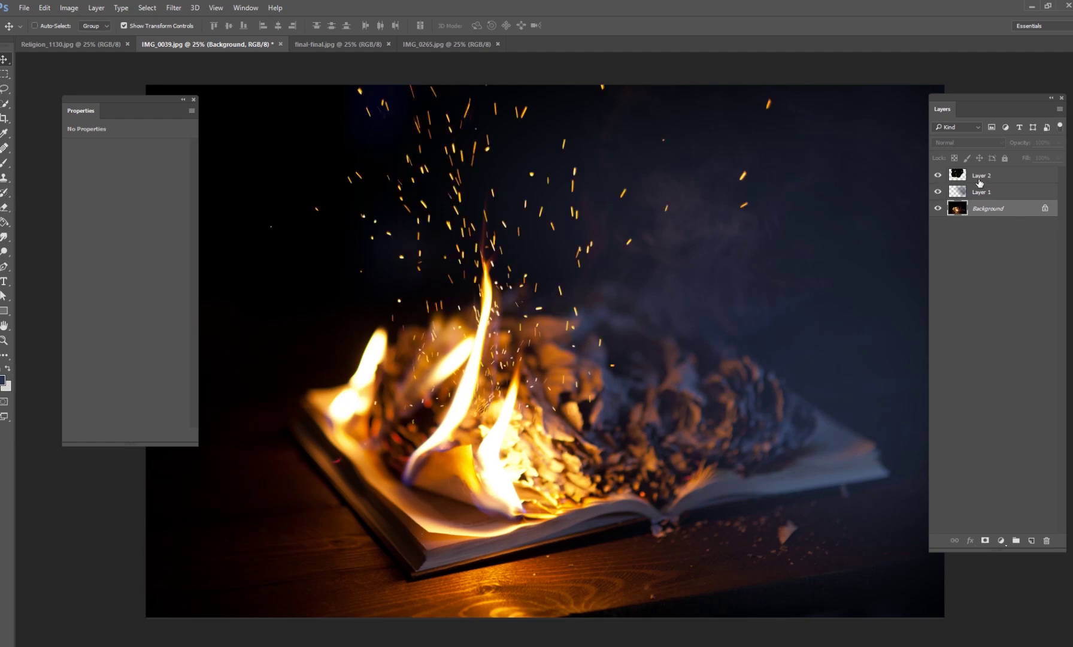
pyautogui.click(980, 178)
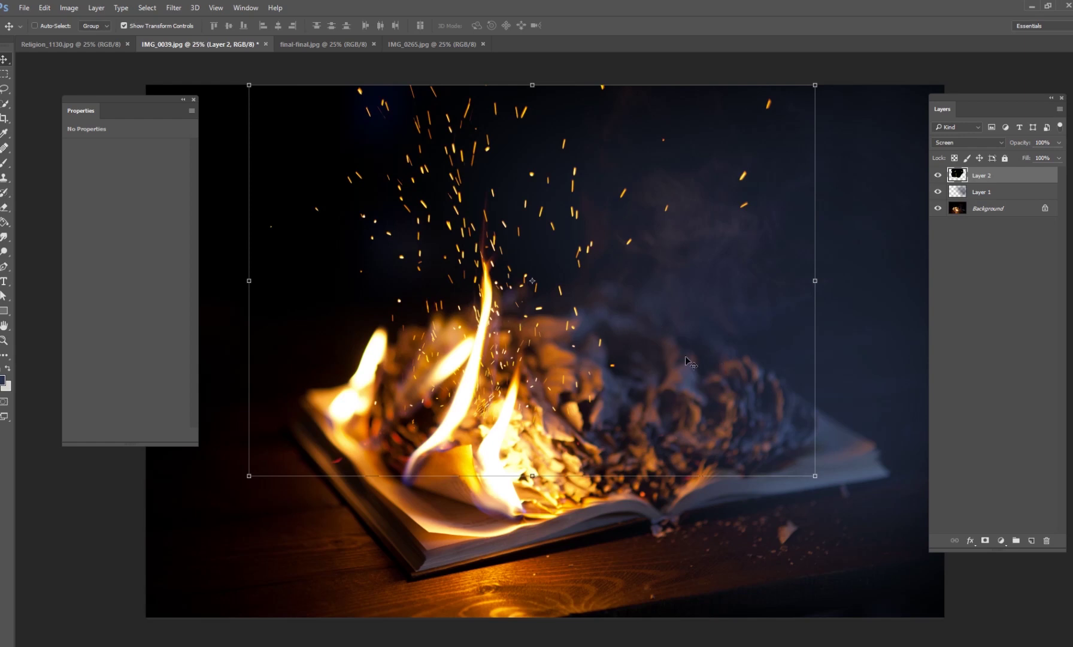
pyautogui.click(938, 176)
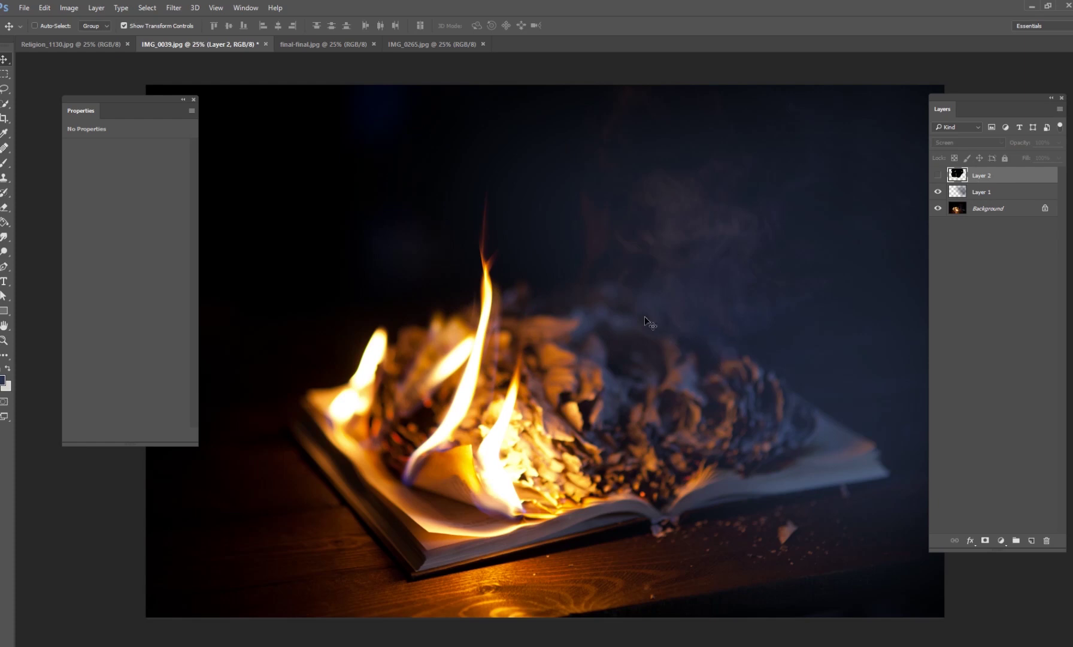
pyautogui.click(938, 176)
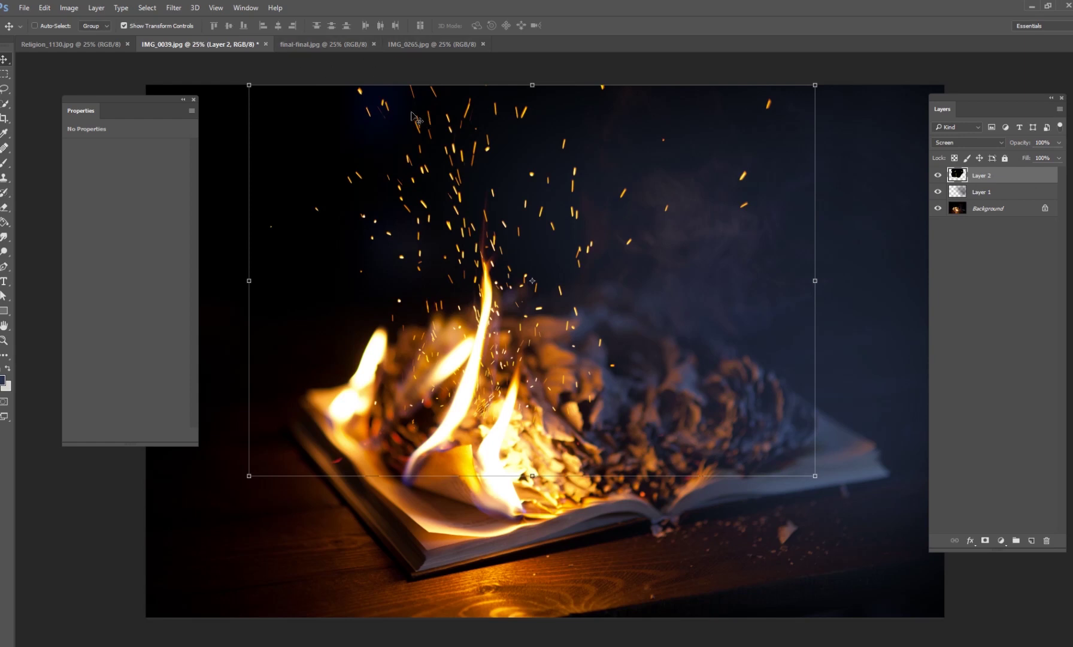
# - Return to IMG_0265.jpg and clear the existing selection around the sparks
pyautogui.click(419, 44)
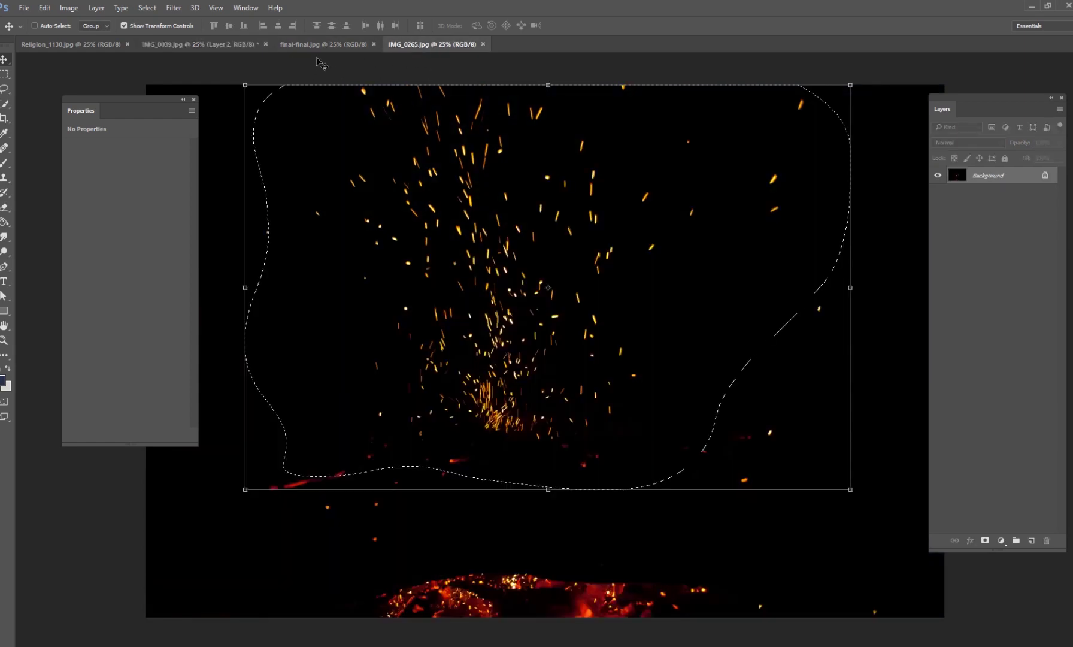
pyautogui.click(148, 7)
pyautogui.click(157, 32)
# - Lasso scattered individual sparks and small spark groups across the image, adding each one to a combined selection
pyautogui.press('l')
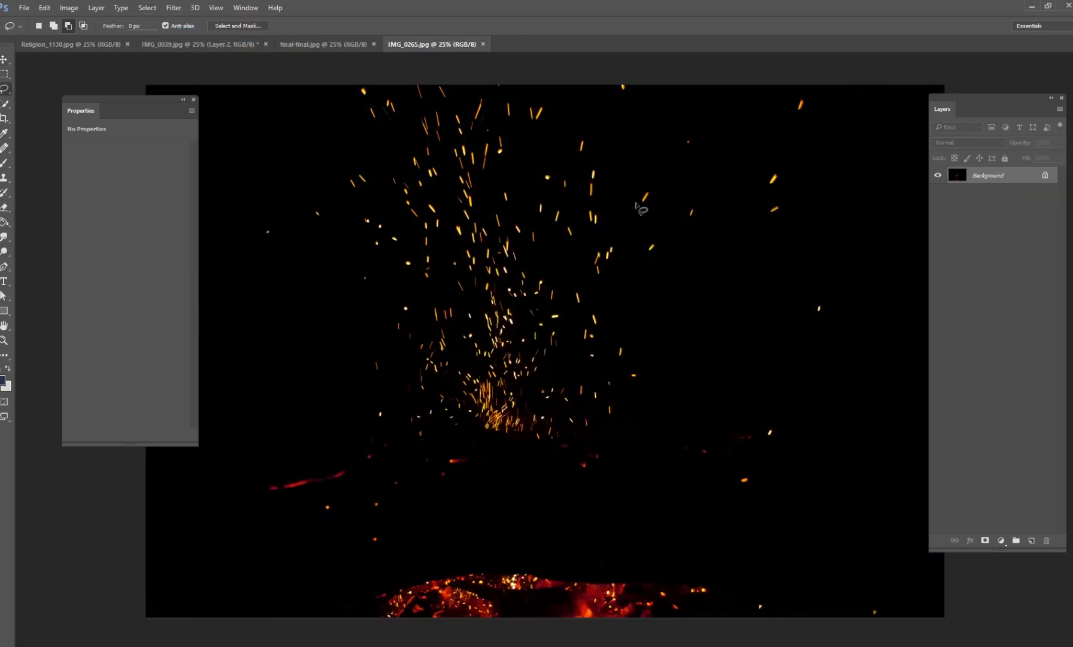
pyautogui.moveTo(573, 133)
pyautogui.mouseDown()
pyautogui.moveTo(566, 164)
pyautogui.moveTo(566, 139)
pyautogui.mouseUp()
pyautogui.click(55, 27)
pyautogui.moveTo(566, 230); pyautogui.dragTo(552, 230)
pyautogui.moveTo(749, 202)
pyautogui.mouseDown()
pyautogui.moveTo(797, 213)
pyautogui.moveTo(717, 193)
pyautogui.mouseUp()
pyautogui.moveTo(611, 287)
pyautogui.mouseDown()
pyautogui.moveTo(585, 321)
pyautogui.moveTo(611, 290)
pyautogui.mouseUp()
pyautogui.moveTo(610, 346); pyautogui.dragTo(592, 344)
pyautogui.moveTo(419, 252)
pyautogui.mouseDown()
pyautogui.moveTo(405, 258)
pyautogui.moveTo(394, 253)
pyautogui.moveTo(405, 235)
pyautogui.moveTo(351, 217)
pyautogui.mouseUp()
pyautogui.moveTo(364, 163); pyautogui.dragTo(334, 160)
pyautogui.moveTo(547, 191)
pyautogui.mouseDown()
pyautogui.moveTo(558, 181)
pyautogui.moveTo(531, 166)
pyautogui.mouseUp()
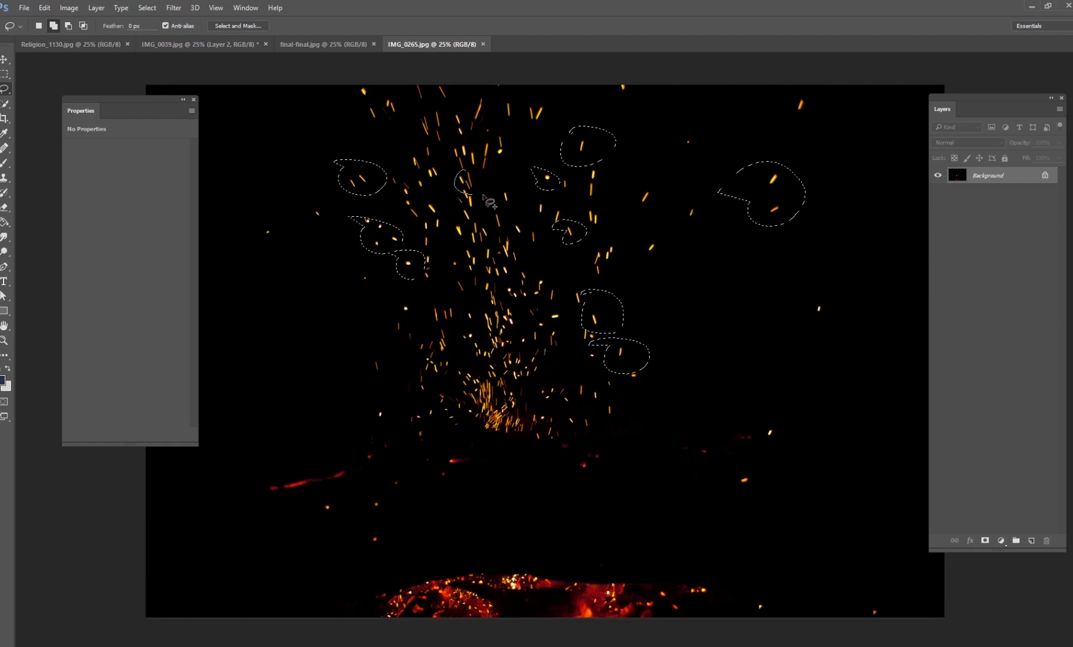
pyautogui.moveTo(483, 195); pyautogui.dragTo(486, 183)
pyautogui.moveTo(820, 289)
pyautogui.mouseDown()
pyautogui.moveTo(852, 307)
pyautogui.moveTo(803, 321)
pyautogui.mouseUp()
pyautogui.moveTo(770, 426); pyautogui.dragTo(765, 408)
pyautogui.moveTo(781, 107); pyautogui.dragTo(778, 108)
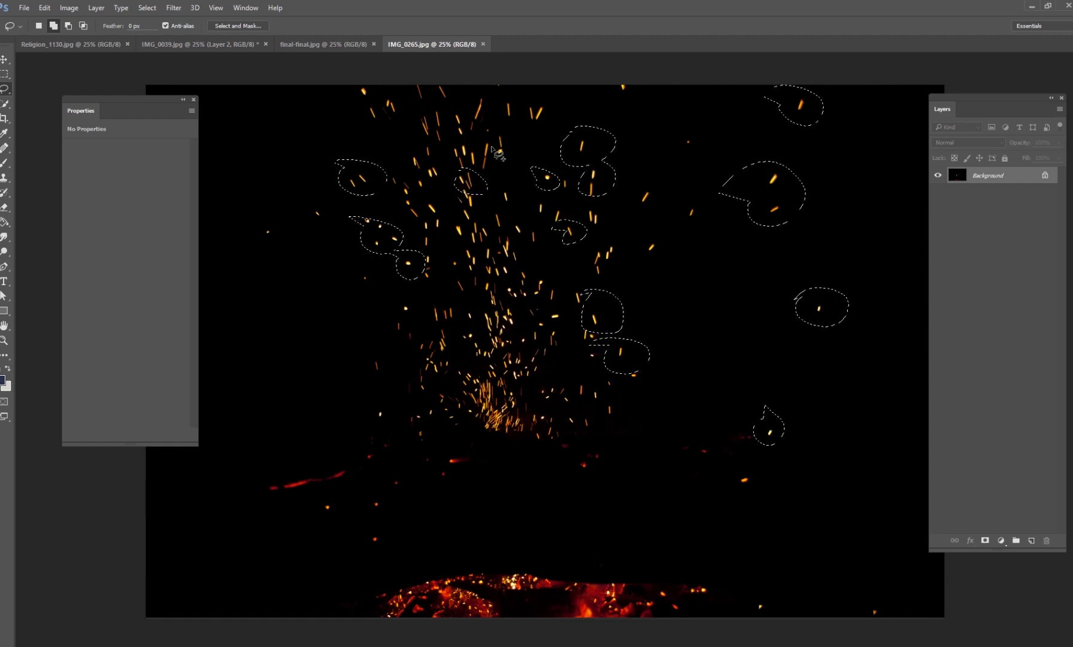
pyautogui.moveTo(491, 136); pyautogui.dragTo(486, 127)
pyautogui.moveTo(676, 208); pyautogui.dragTo(690, 227)
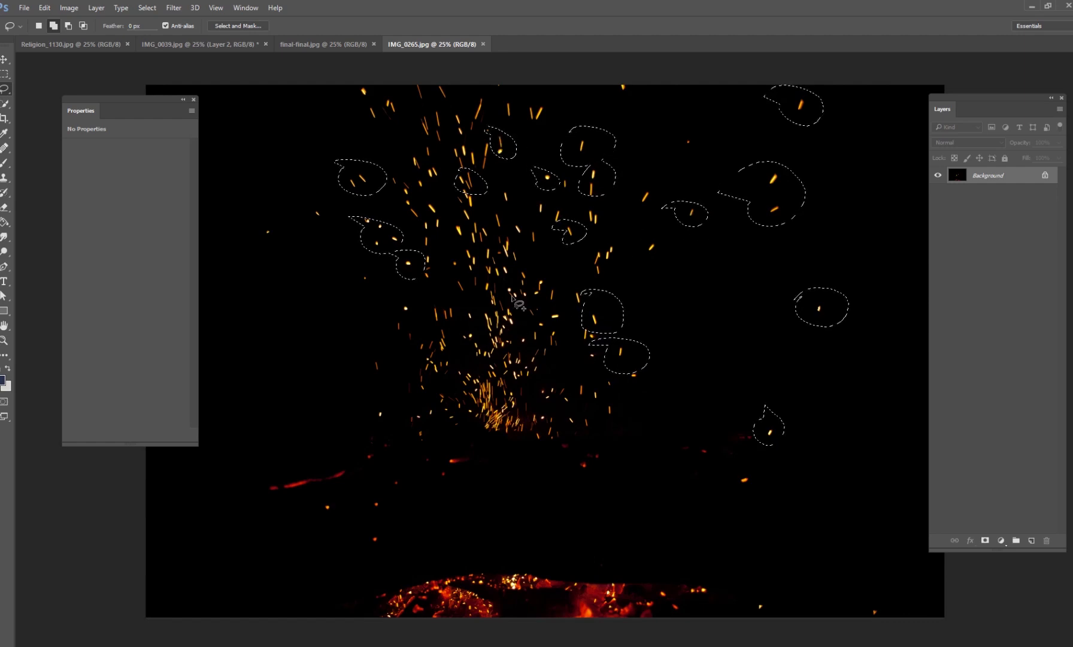
pyautogui.moveTo(527, 229); pyautogui.dragTo(537, 246)
pyautogui.moveTo(535, 334); pyautogui.dragTo(530, 328)
pyautogui.moveTo(455, 377); pyautogui.dragTo(420, 364)
pyautogui.moveTo(535, 407); pyautogui.dragTo(575, 420)
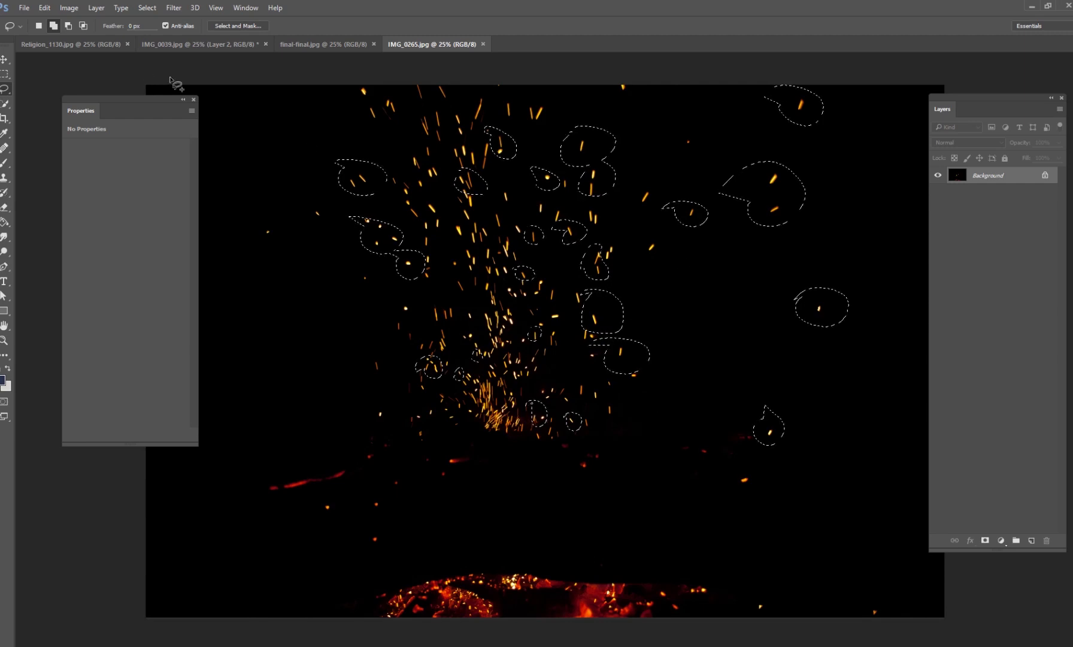
# - Paste the scattered sparks as a new layer in IMG_0039.jpg and move them over the book
pyautogui.click(173, 43)
pyautogui.hotkey('ctrl', 'v')
pyautogui.click(6, 63)
pyautogui.moveTo(688, 356); pyautogui.dragTo(739, 308)
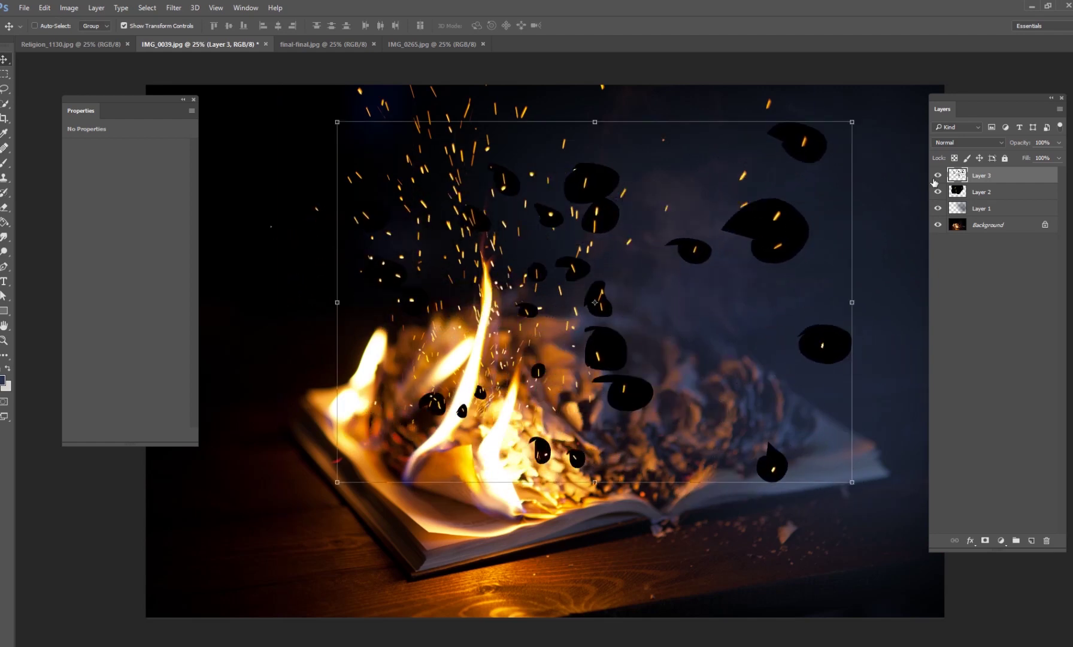
# - Set the scattered sparks layer to Screen and move it up and across to the right part of the picture
pyautogui.click(968, 143)
pyautogui.click(955, 221)
pyautogui.moveTo(672, 374); pyautogui.dragTo(776, 400)
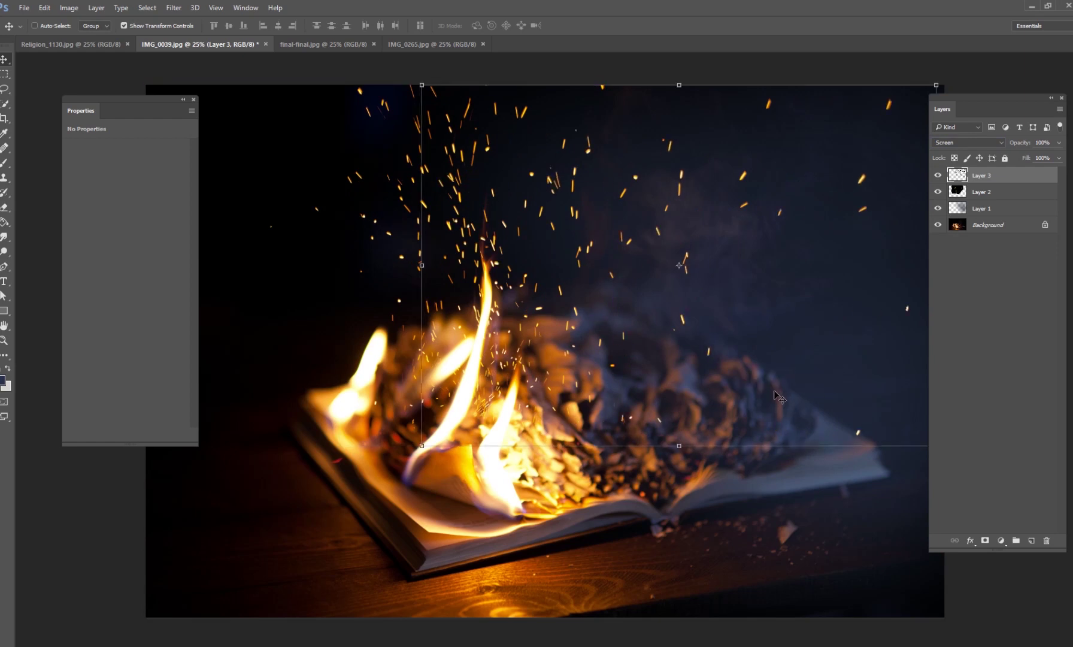
# - Start a Field Blur on the scattered sparks layer, placing its pin above the book's centre with a blur of 58 px
pyautogui.click(173, 7)
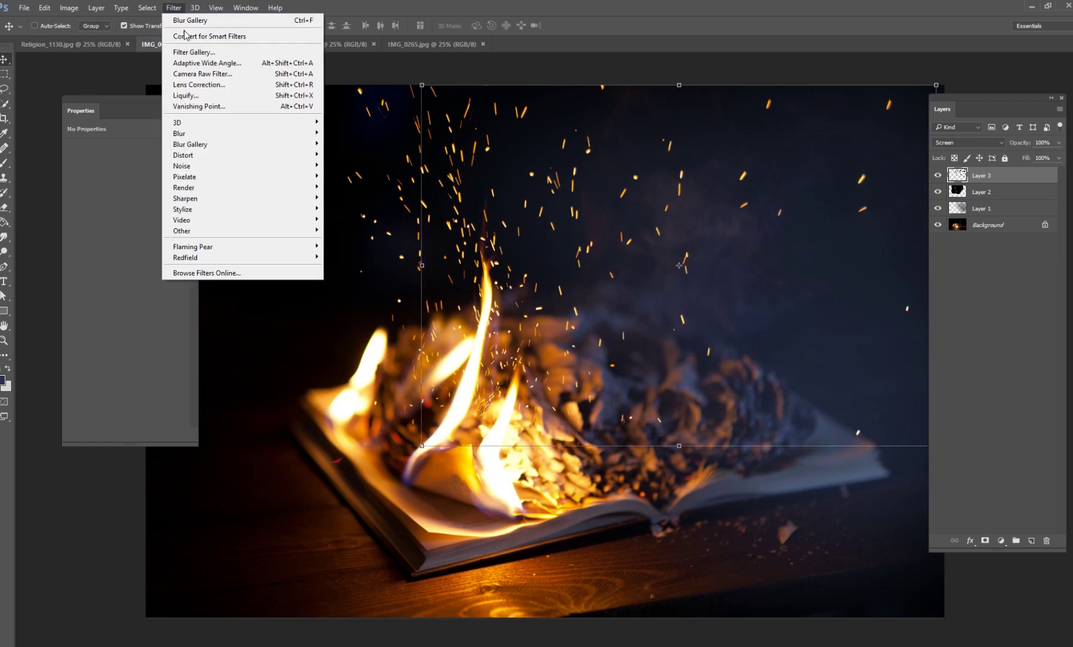
pyautogui.moveTo(207, 136)
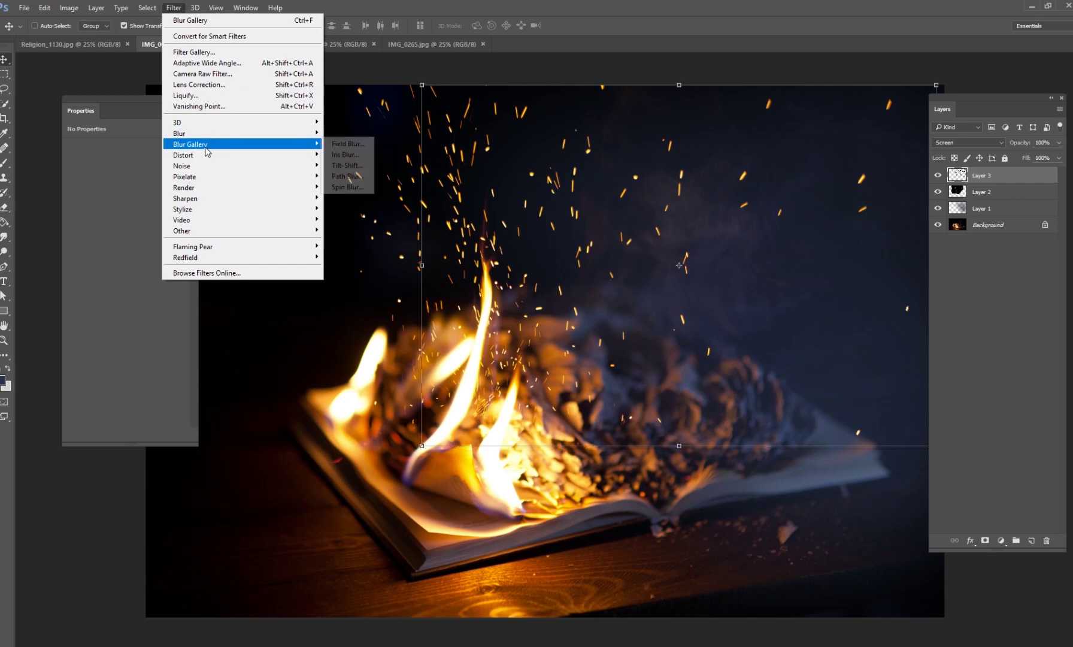
pyautogui.moveTo(245, 142)
pyautogui.moveTo(258, 146)
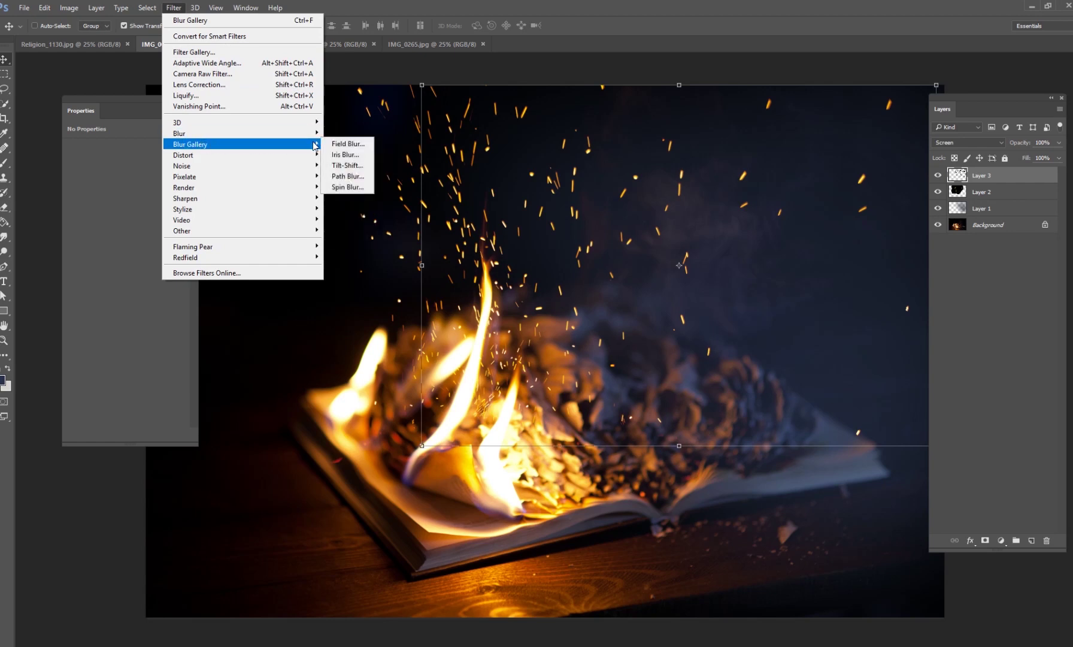
pyautogui.click(343, 144)
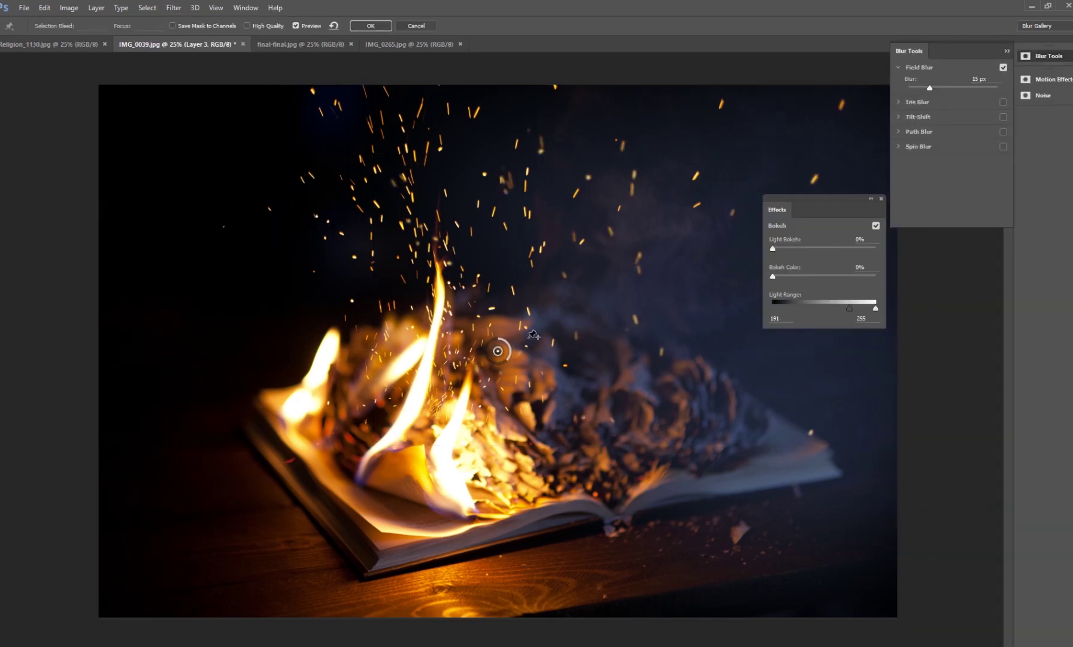
pyautogui.moveTo(497, 351); pyautogui.dragTo(564, 304)
pyautogui.moveTo(793, 196); pyautogui.dragTo(894, 258)
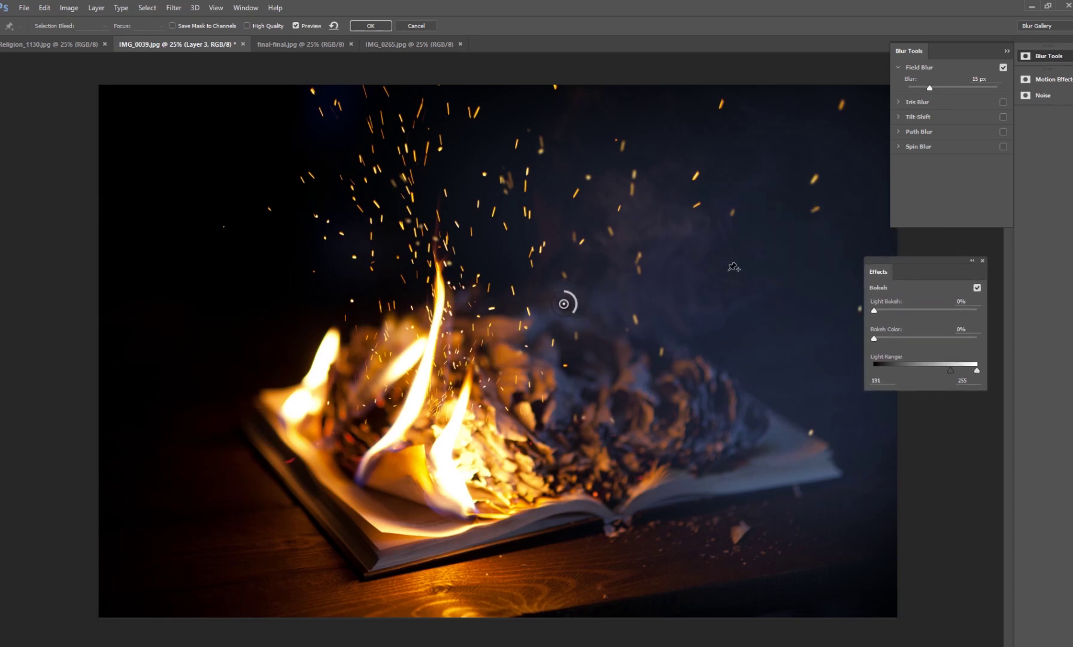
pyautogui.moveTo(571, 316); pyautogui.dragTo(557, 287)
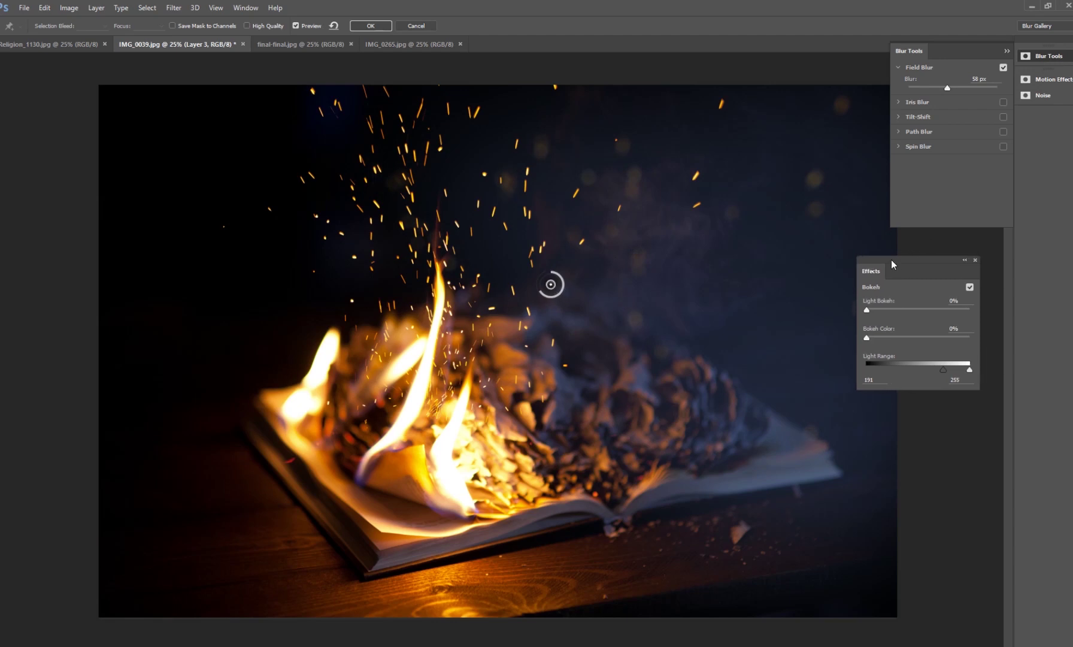
pyautogui.moveTo(904, 261); pyautogui.dragTo(681, 256)
pyautogui.click(677, 258)
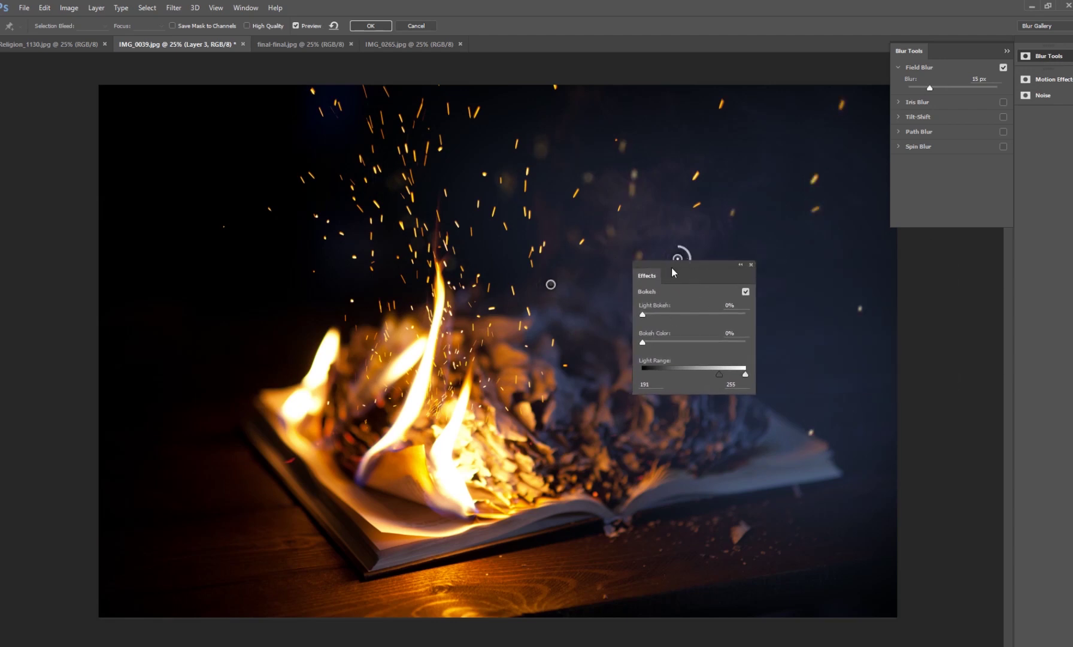
pyautogui.press('Delete')
# - Set Light Bokeh to 72% and Bokeh Color to 44%, and move the pin to the flame's tip with 64 px blur
pyautogui.moveTo(687, 273); pyautogui.dragTo(703, 298)
pyautogui.moveTo(658, 338); pyautogui.dragTo(732, 338)
pyautogui.moveTo(658, 365); pyautogui.dragTo(703, 365)
pyautogui.moveTo(541, 291); pyautogui.dragTo(539, 294)
pyautogui.moveTo(683, 288); pyautogui.dragTo(684, 432)
pyautogui.moveTo(543, 293); pyautogui.dragTo(450, 272)
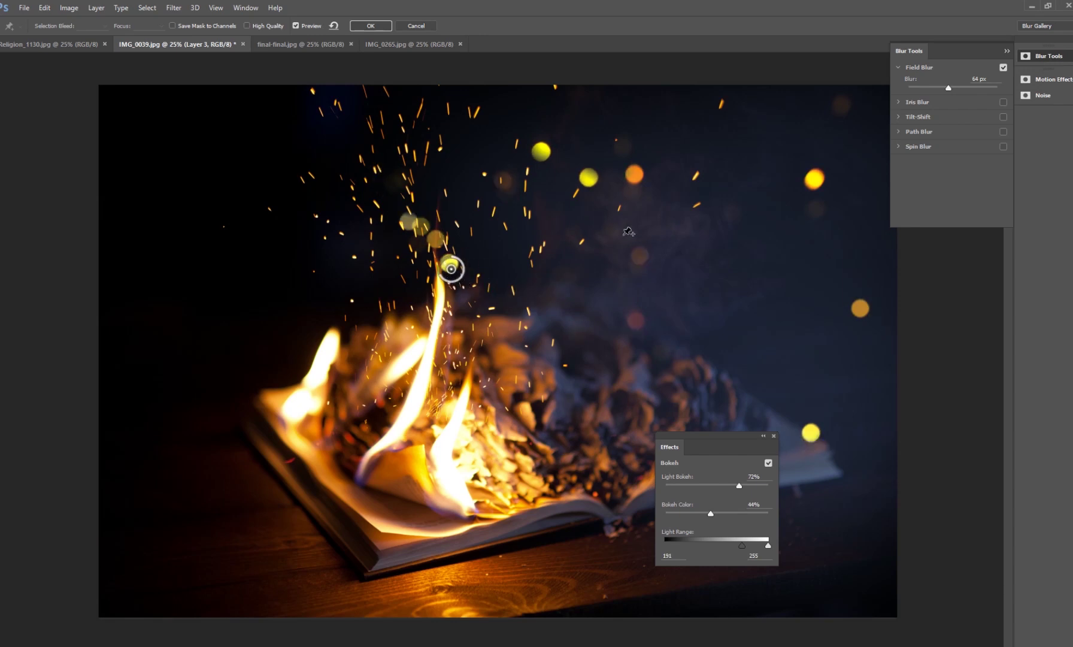
# - Add a second blur pin of 93 px in the dark background and move the first above the book with 23 px blur
pyautogui.click(644, 216)
pyautogui.moveTo(655, 215); pyautogui.dragTo(667, 201)
pyautogui.moveTo(451, 270); pyautogui.dragTo(505, 324)
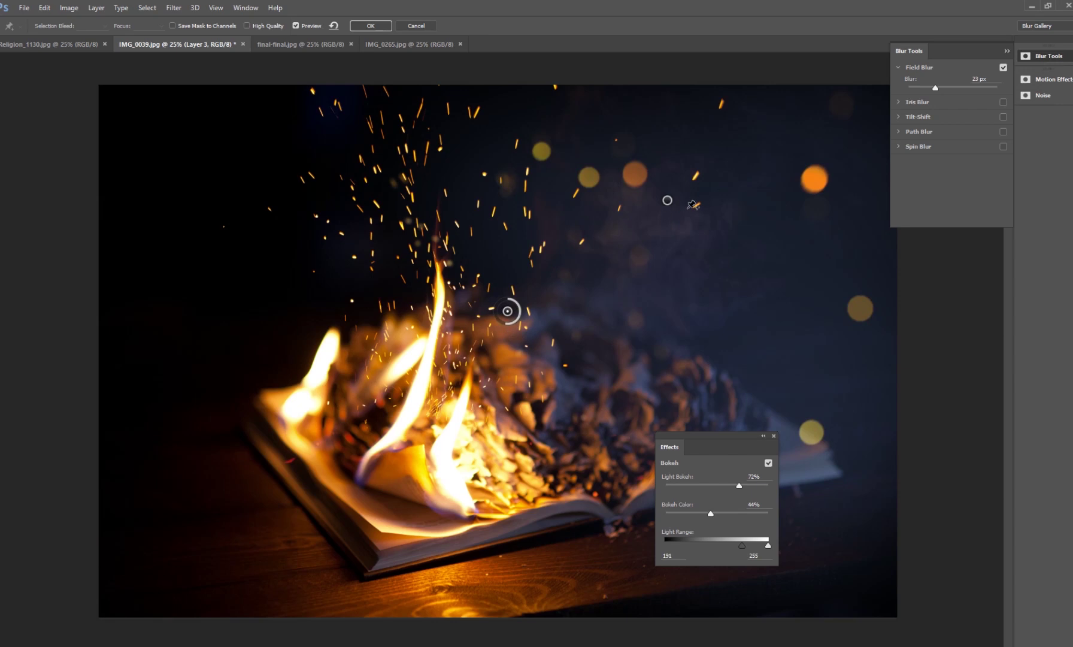
pyautogui.moveTo(669, 202); pyautogui.dragTo(679, 196)
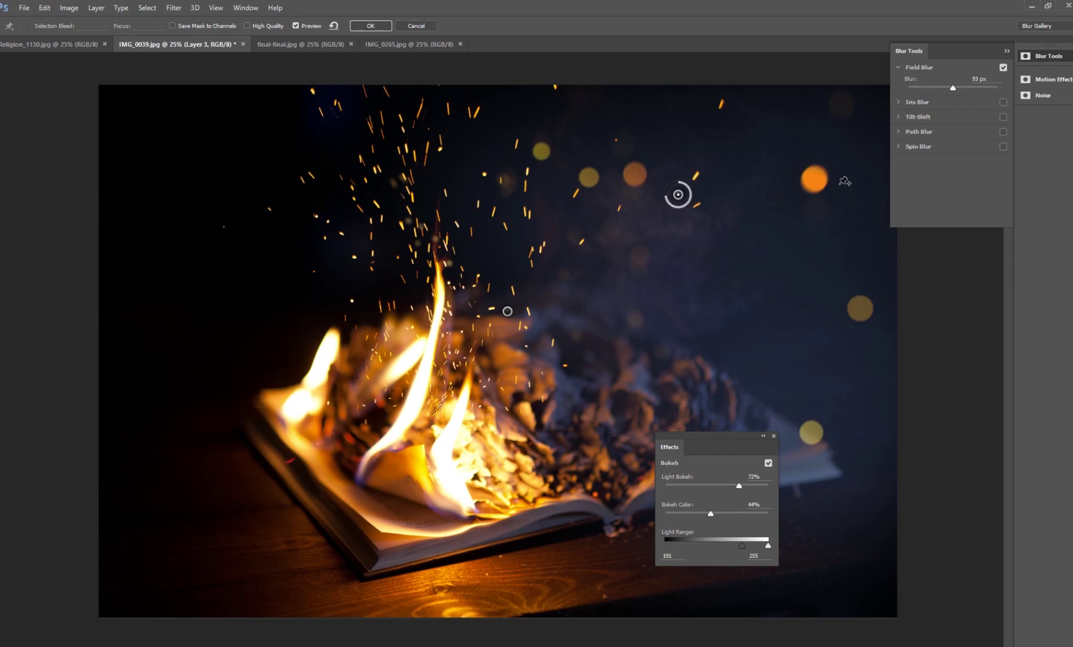
# - Set the blur of the pin above the book to 28 px and apply the Field Blur to the sparks
pyautogui.click(507, 312)
pyautogui.moveTo(505, 313); pyautogui.dragTo(503, 315)
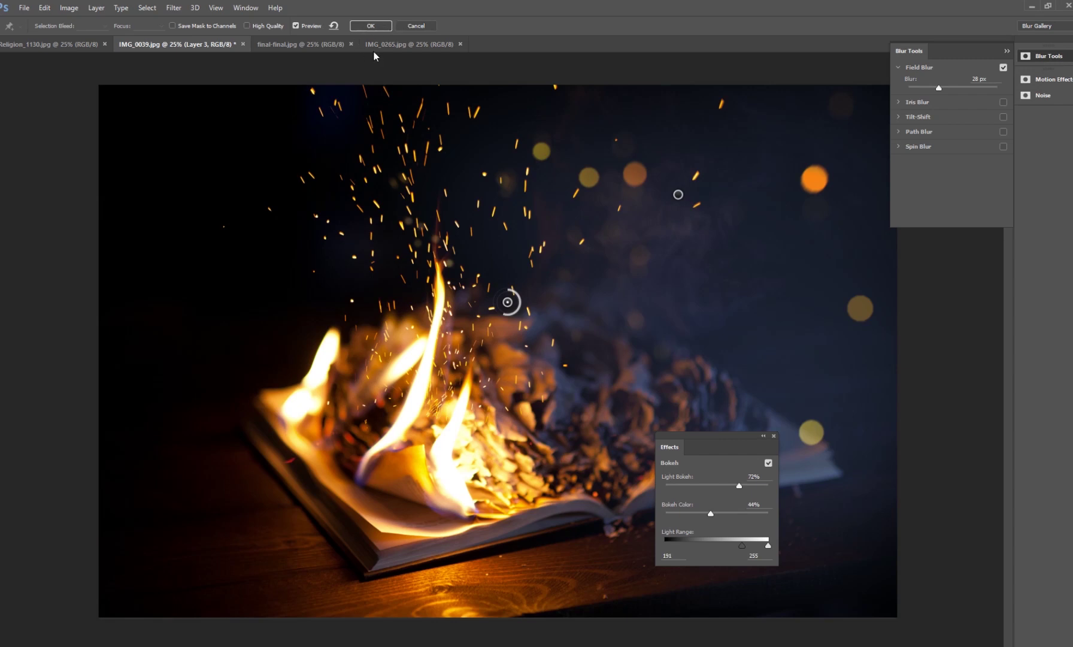
pyautogui.click(378, 28)
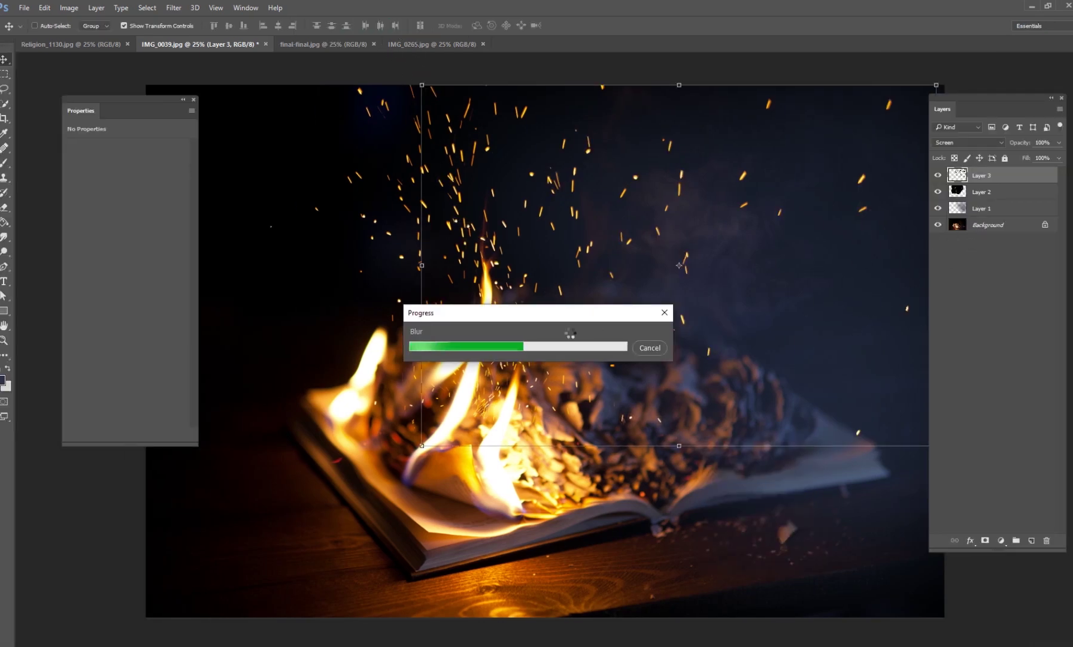
# - Group Layer 1, Layer 2 and Layer 3 above the Background layer
pyautogui.click(1000, 226)
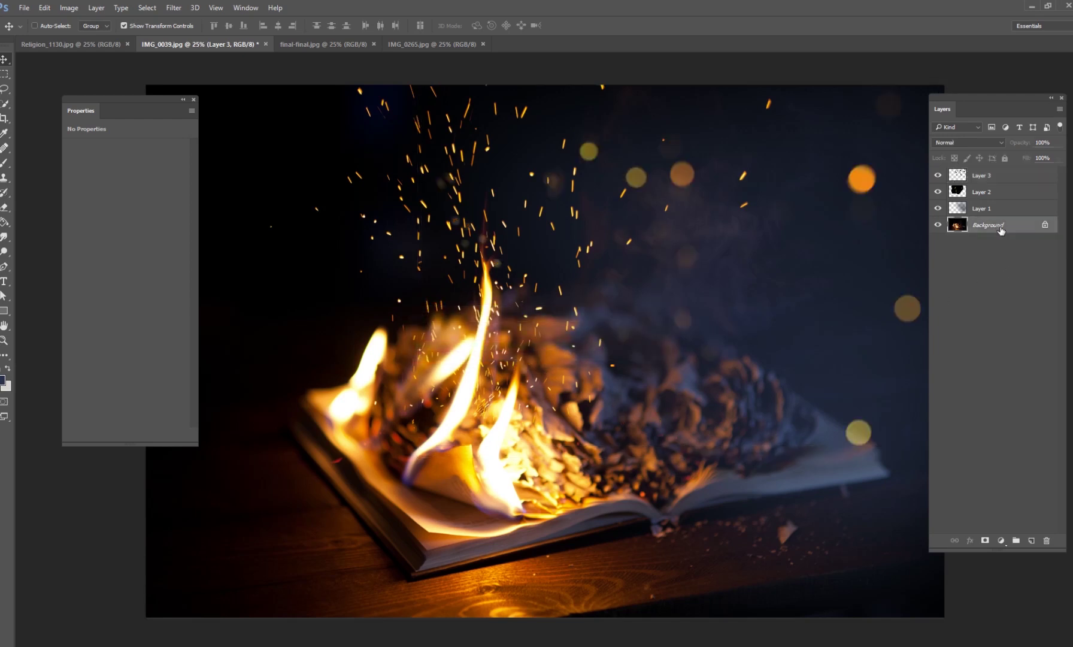
pyautogui.click(978, 209)
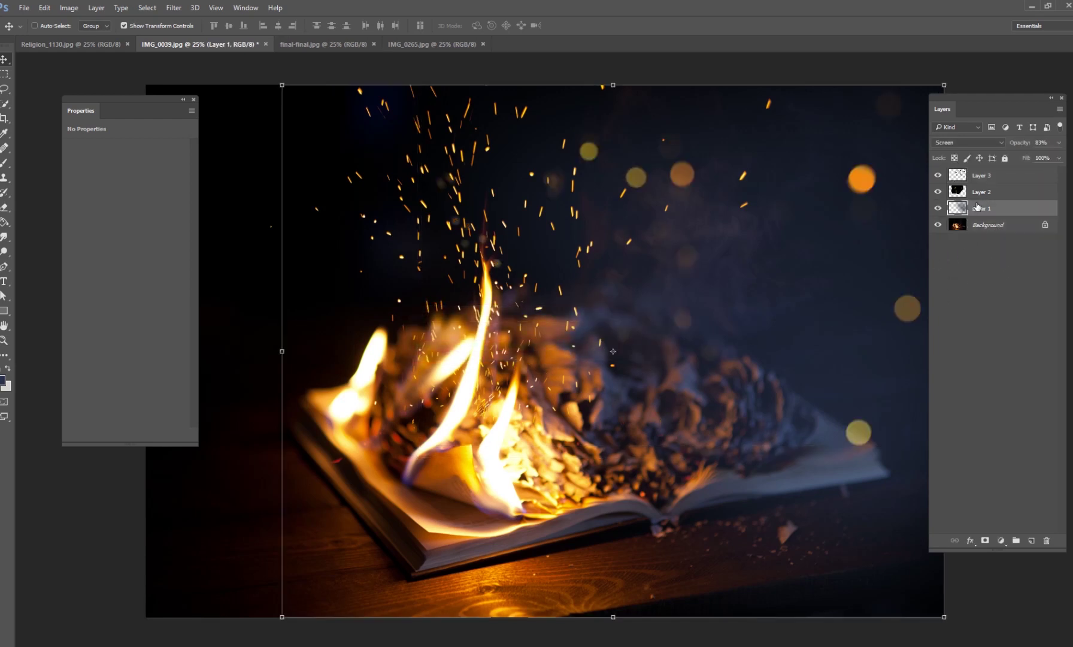
pyautogui.keyDown('shift'); pyautogui.click(982, 192); pyautogui.keyUp('shift')
pyautogui.keyDown('shift'); pyautogui.click(982, 174); pyautogui.keyUp('shift')
pyautogui.hotkey('ctrl', 'g')
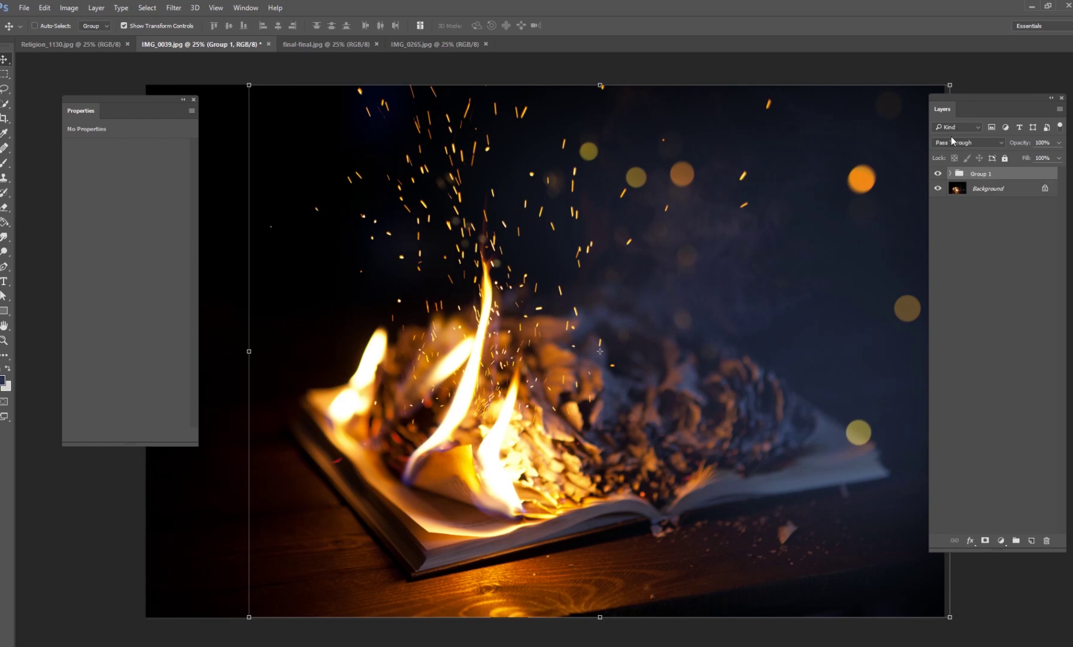
# - Compare the picture with and without the grouped haze and spark layers by repeatedly hiding and showing Group 1
pyautogui.click(972, 187)
pyautogui.click(938, 173)
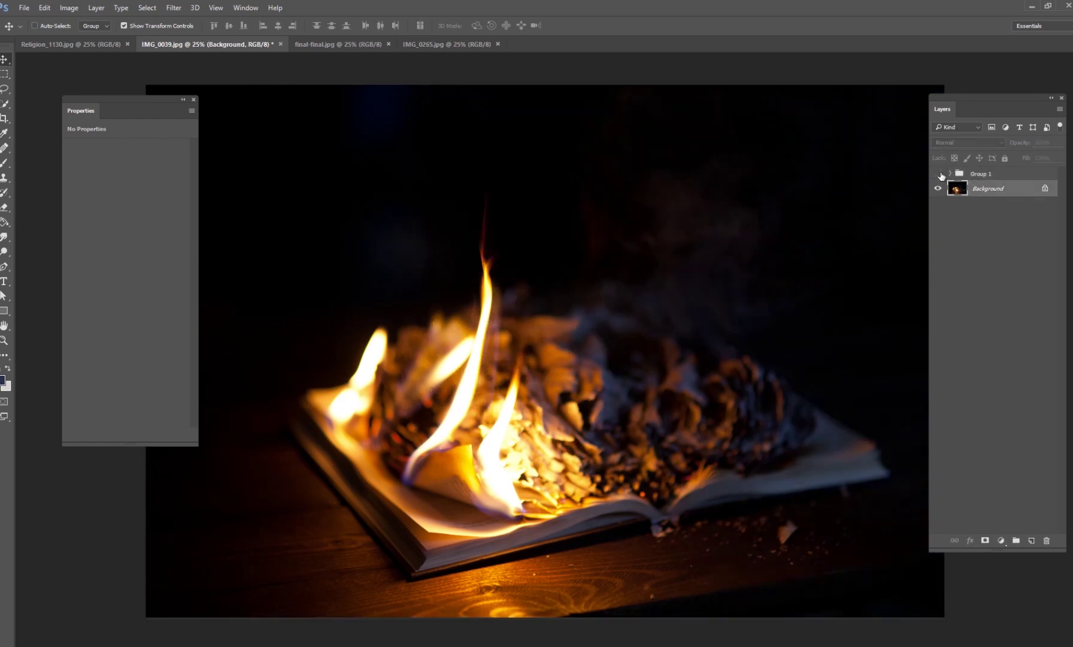
pyautogui.click(939, 174)
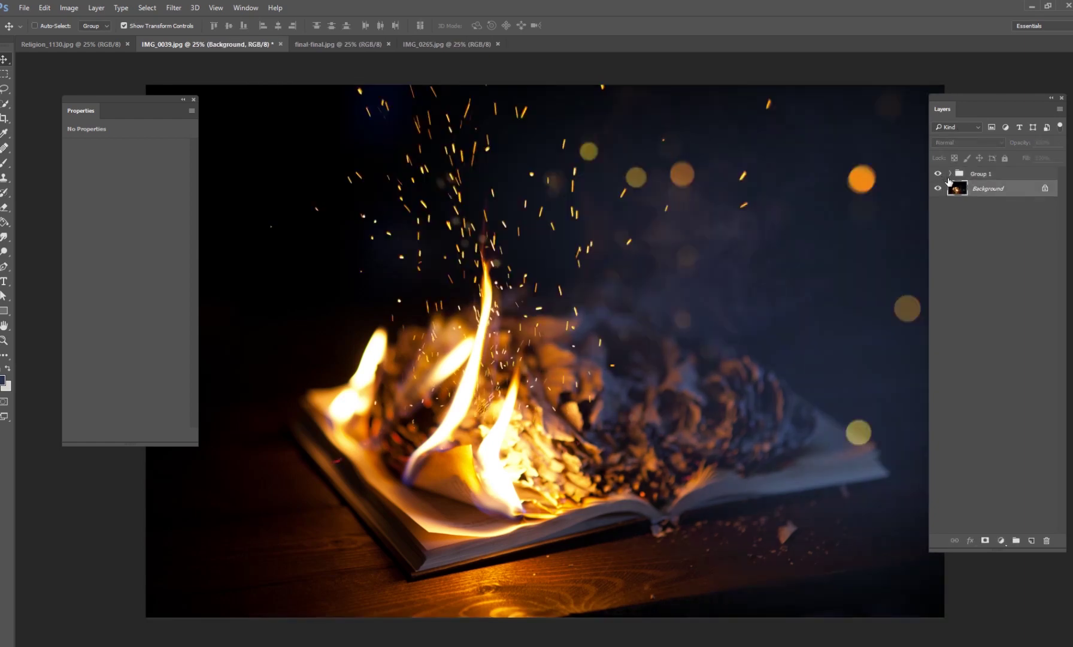
pyautogui.click(939, 175)
pyautogui.click(939, 175)
pyautogui.click(937, 174)
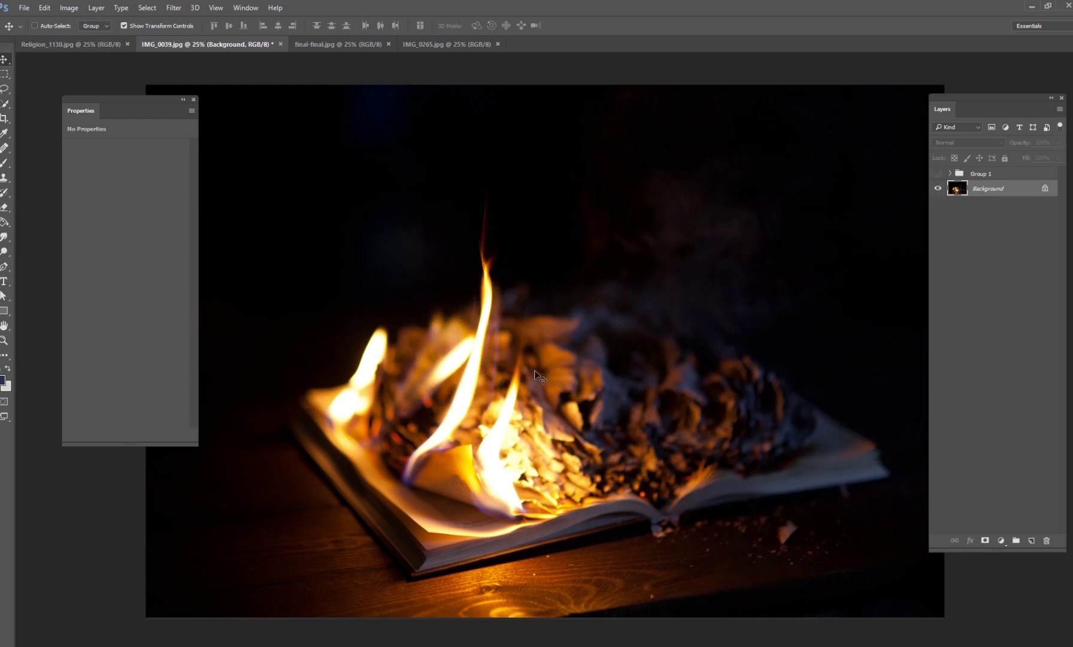
pyautogui.click(939, 174)
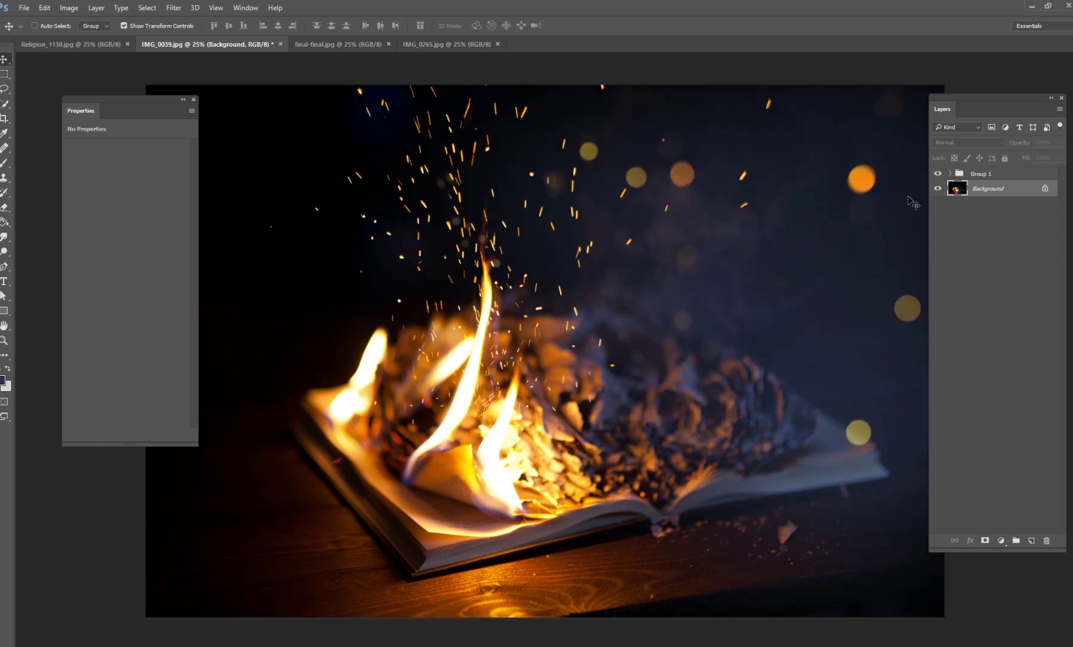